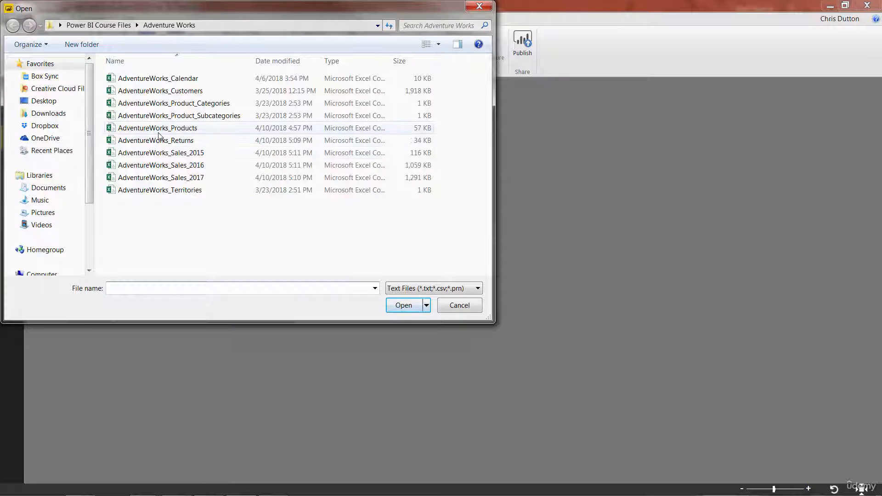
# Open AdventureWorks_Customers.csv as a new source and load it into the query editor for editing.
pyautogui.doubleClick(187, 92)
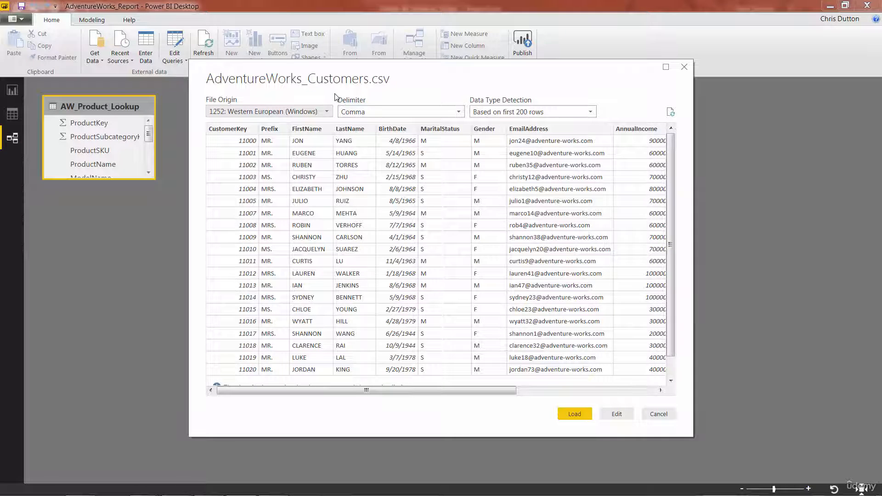
pyautogui.click(617, 414)
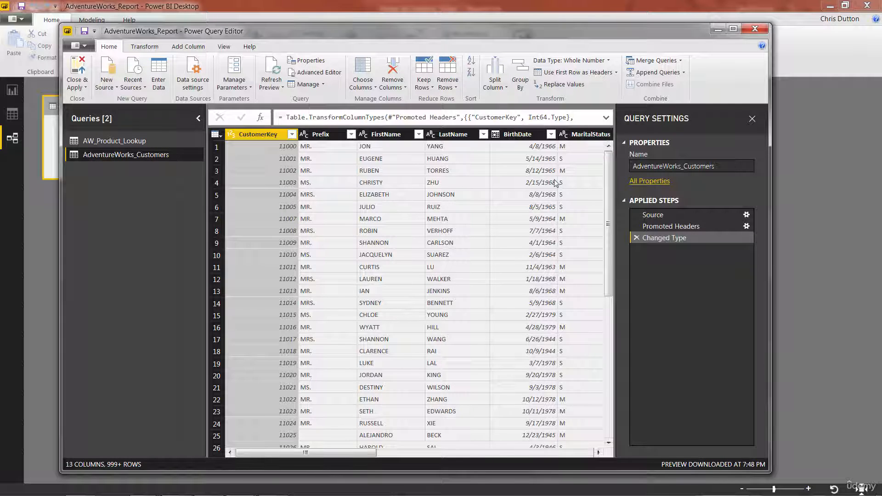
# Rename the customers query to AW_Customer_Lookup.
pyautogui.click(726, 168)
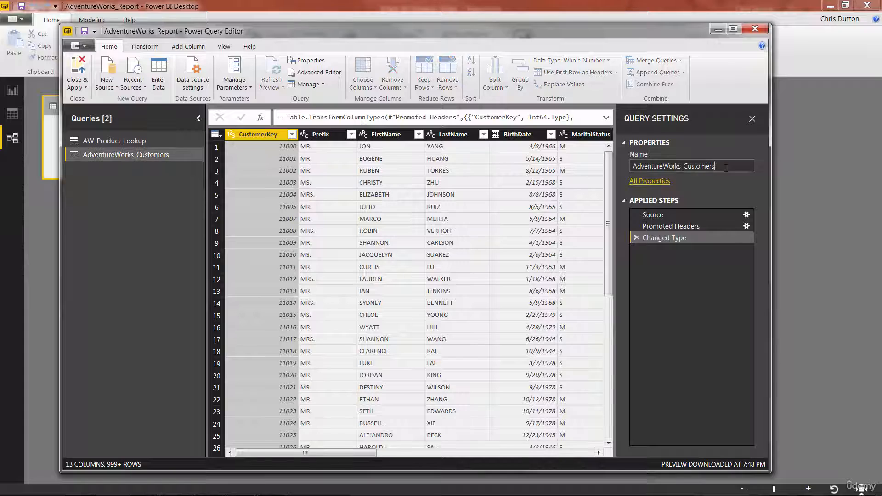
pyautogui.doubleClick(726, 167)
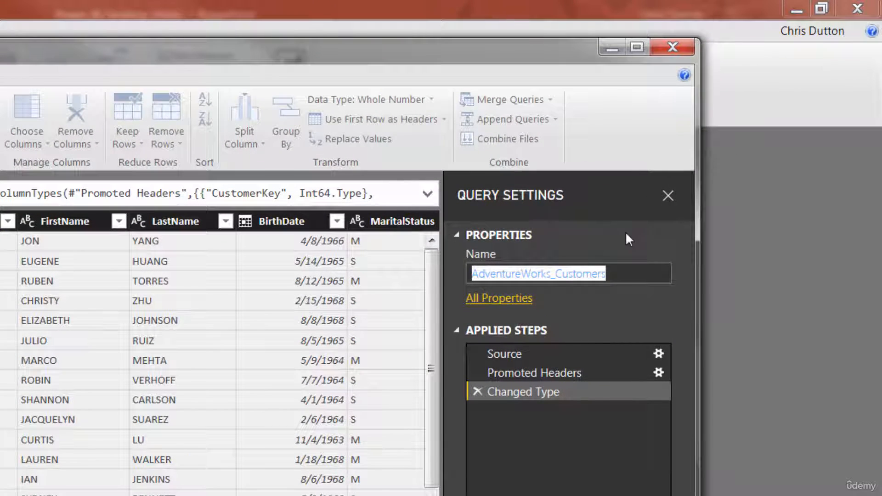
pyautogui.write('AW_')
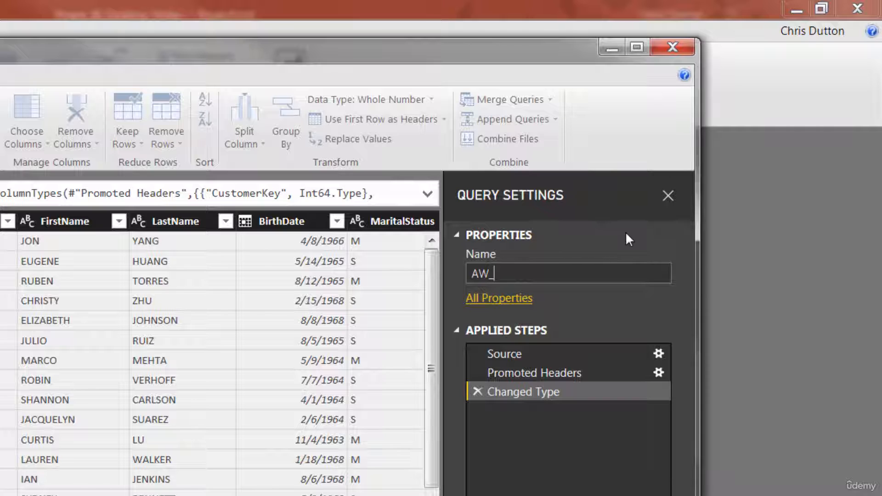
pyautogui.write('Customer_Lookup')
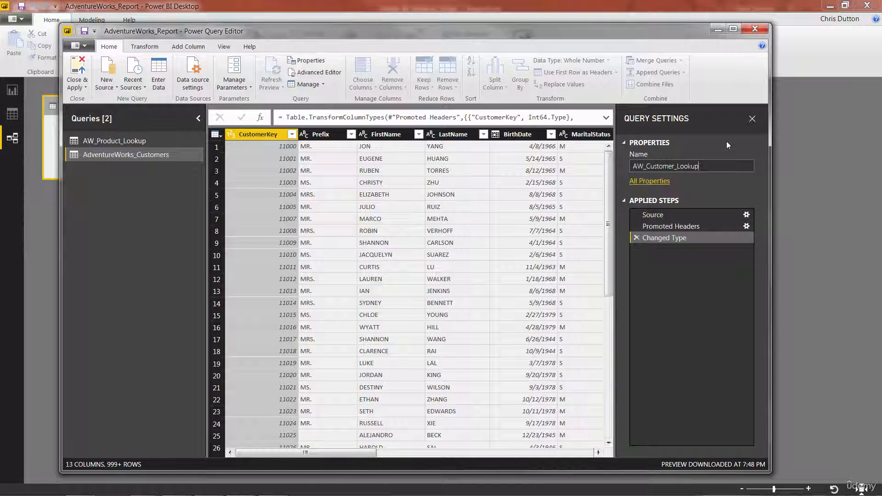
pyautogui.press('Return')
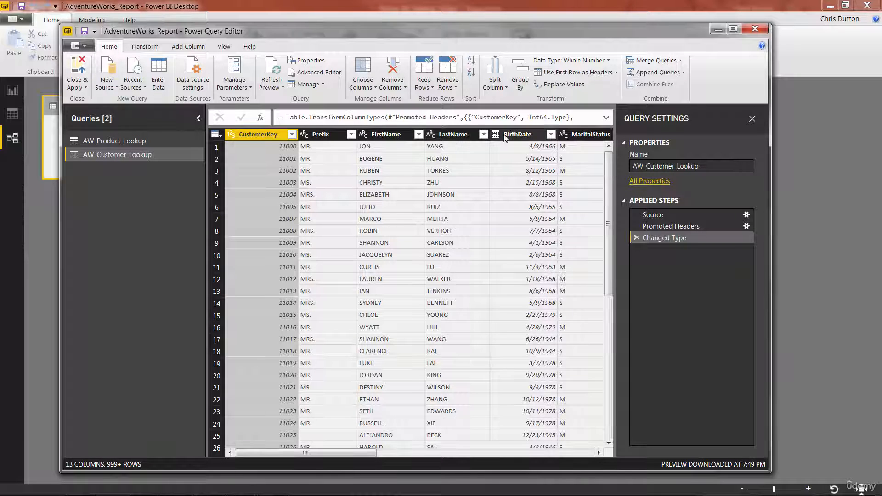
# Review the data types of the customer table's columns across the whole table.
pyautogui.click(529, 134)
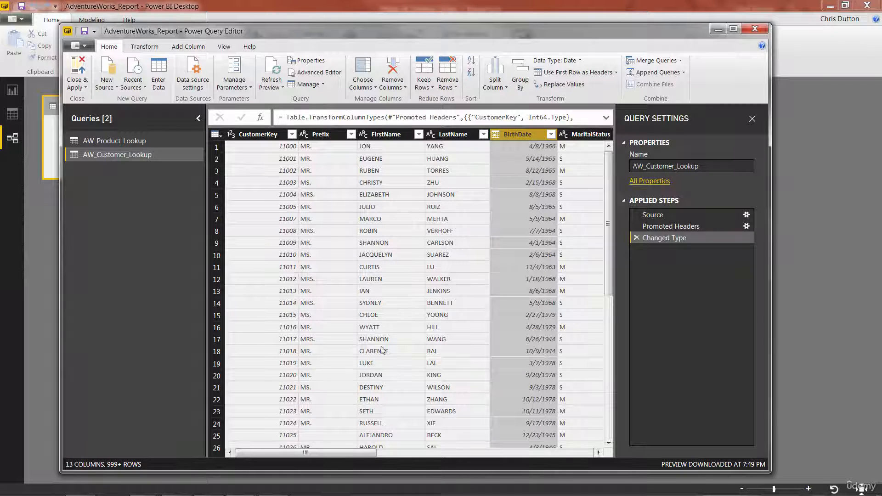
pyautogui.moveTo(301, 455); pyautogui.dragTo(454, 453)
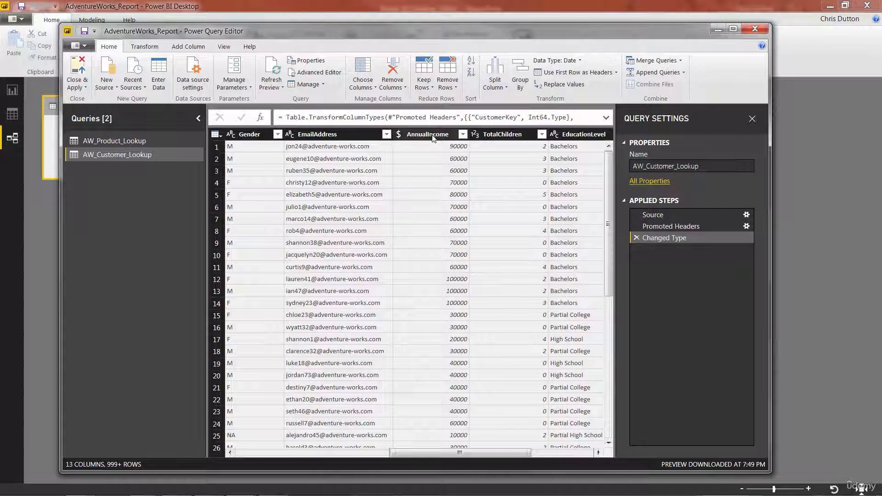
pyautogui.click(399, 134)
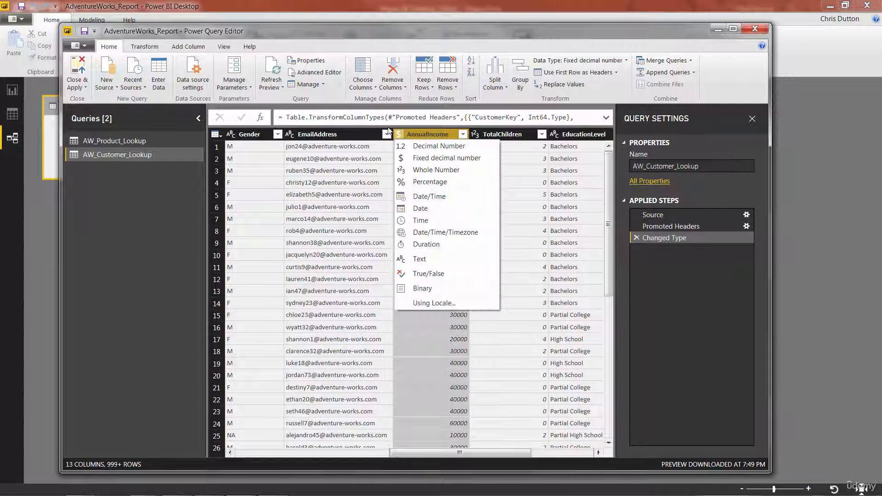
pyautogui.click(418, 134)
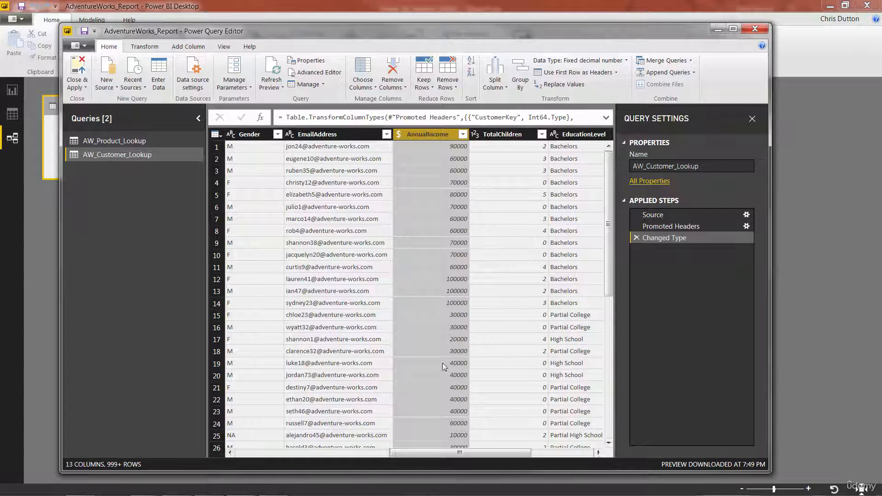
pyautogui.moveTo(424, 455); pyautogui.dragTo(486, 455)
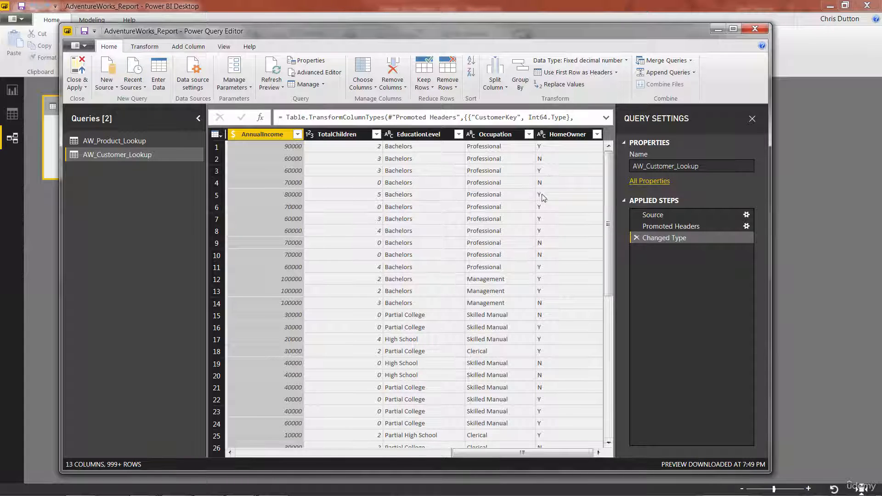
pyautogui.moveTo(504, 451); pyautogui.dragTo(285, 454)
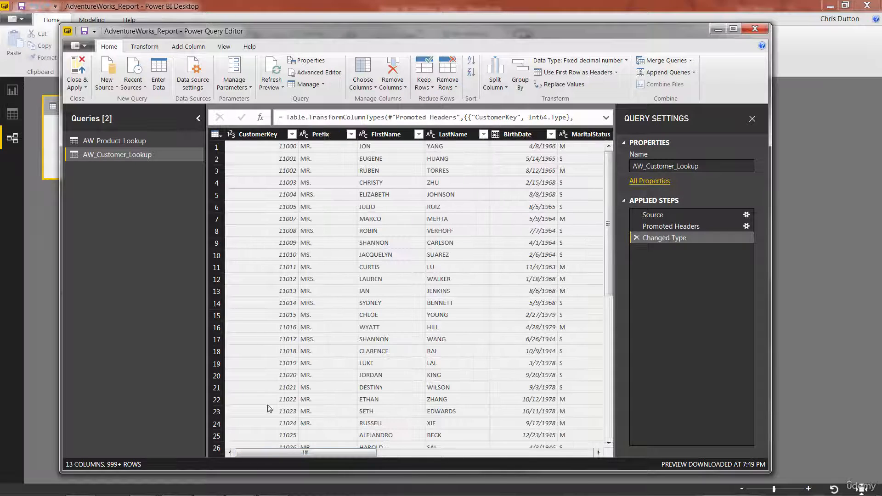
# Add a new column capitalizing each word of the Prefix column.
pyautogui.click(329, 135)
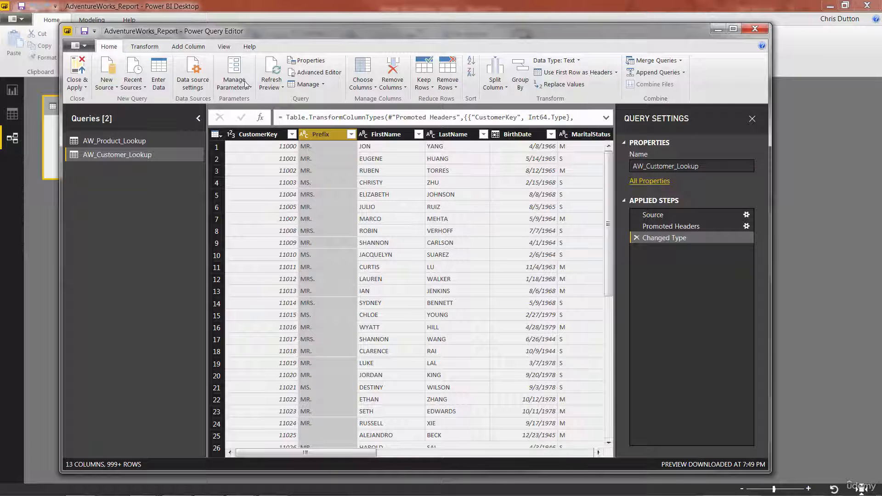
pyautogui.click(187, 48)
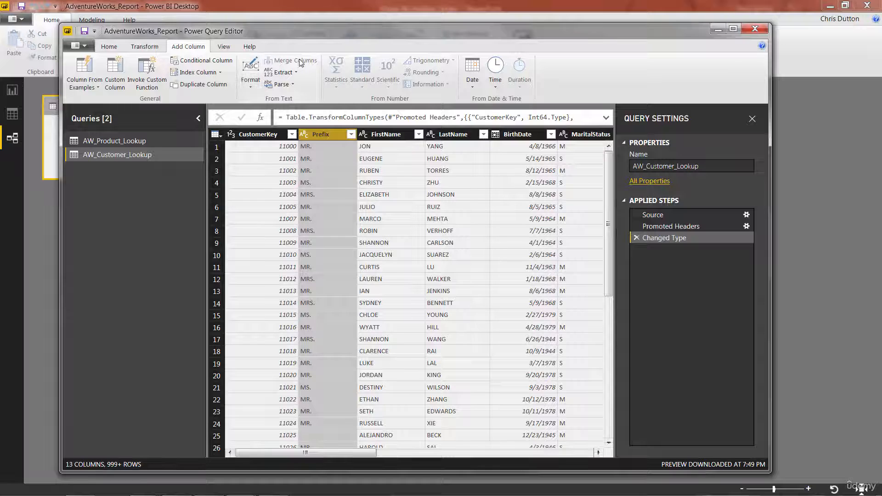
pyautogui.click(245, 84)
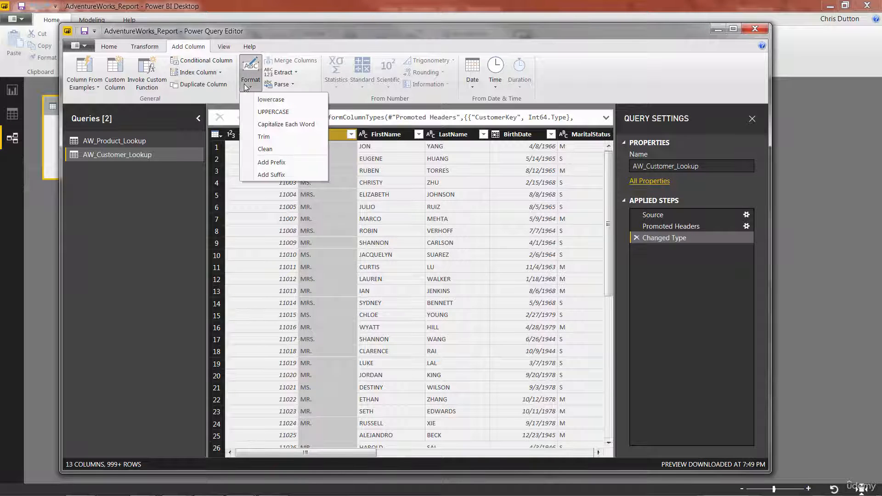
pyautogui.click(288, 124)
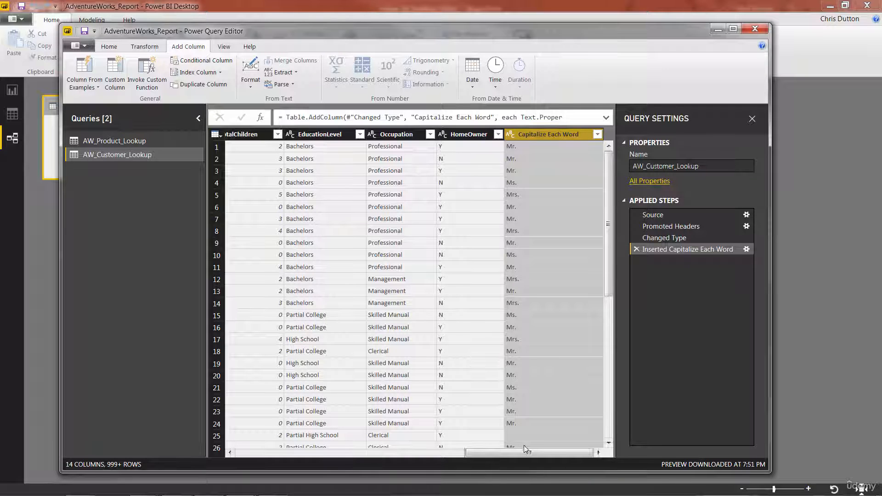
pyautogui.moveTo(528, 455)
pyautogui.mouseDown()
pyautogui.moveTo(288, 453)
pyautogui.moveTo(540, 458)
pyautogui.mouseUp()
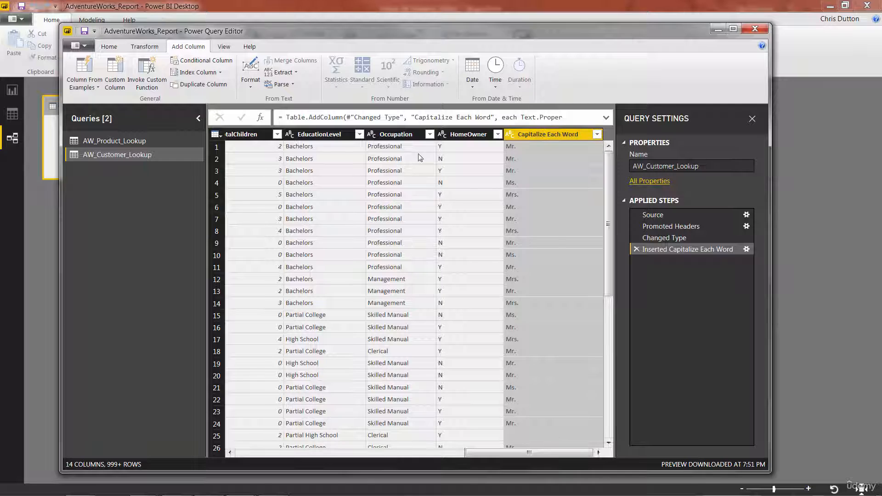
# Remove the Inserted Capitalize Each Word applied step.
pyautogui.click(249, 84)
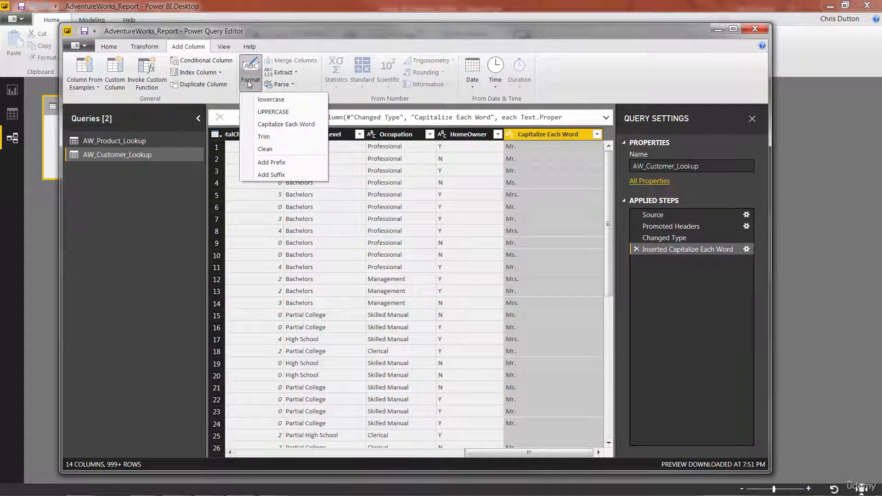
pyautogui.click(250, 84)
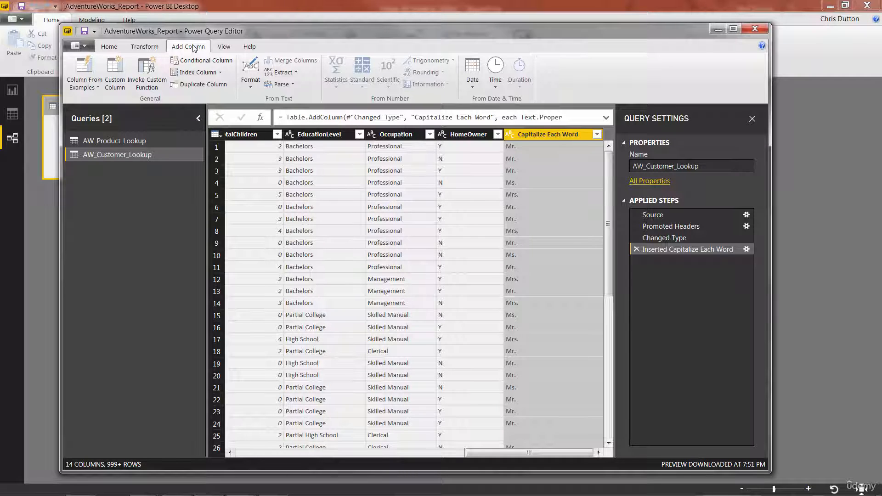
pyautogui.click(155, 48)
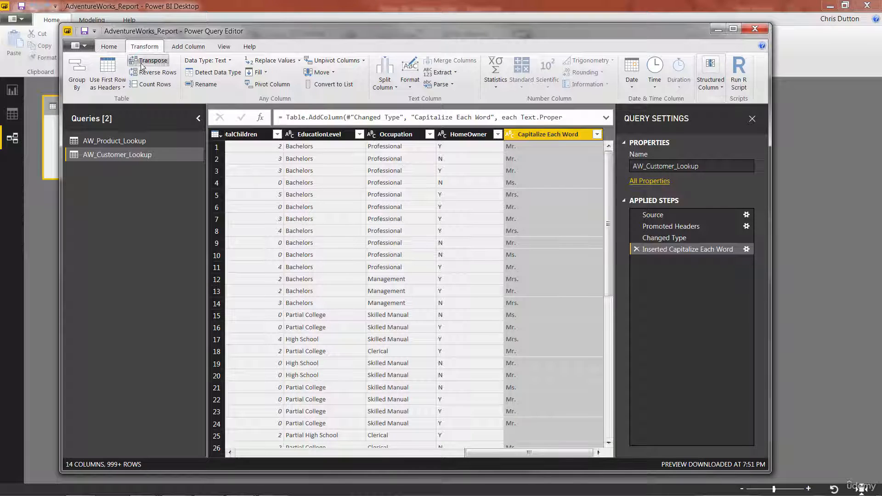
pyautogui.click(412, 90)
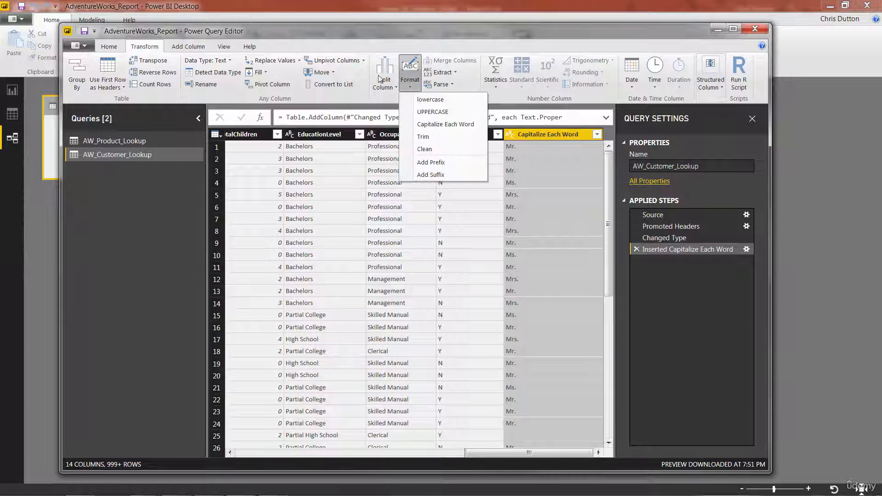
pyautogui.click(412, 85)
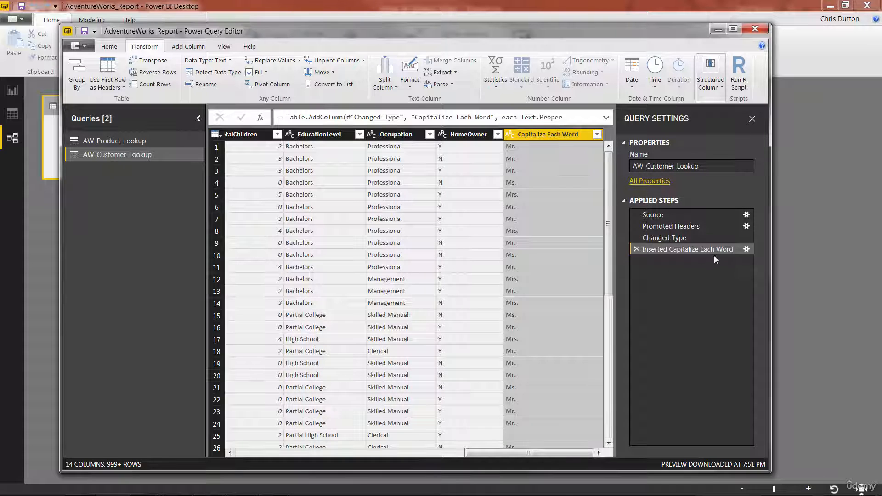
pyautogui.click(636, 250)
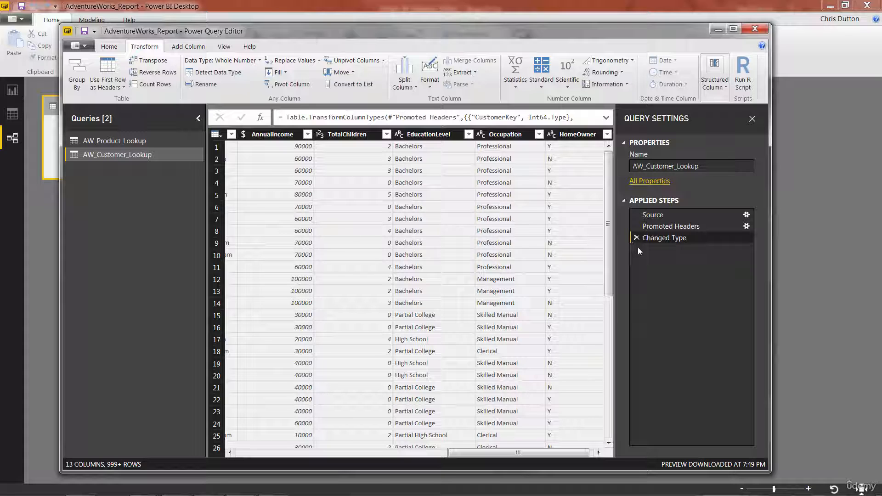
# Transform the Prefix column in place to capitalize each word.
pyautogui.moveTo(490, 454); pyautogui.dragTo(279, 460)
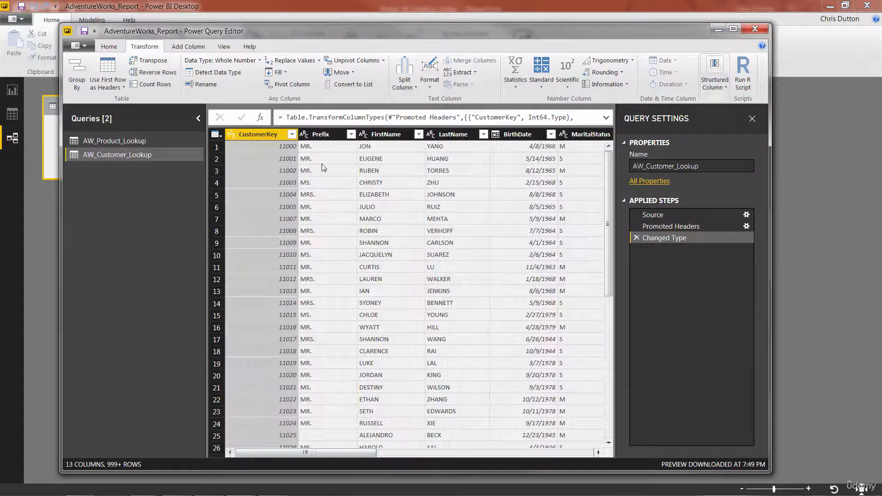
pyautogui.click(323, 134)
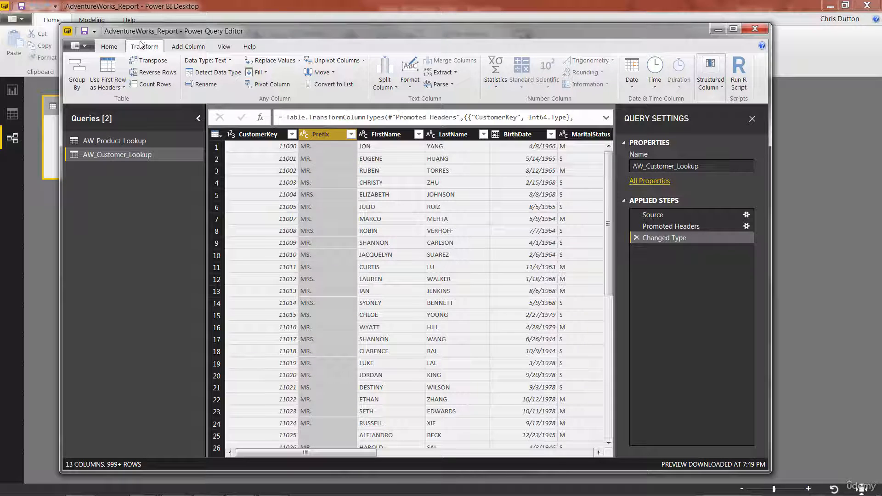
pyautogui.click(410, 82)
pyautogui.click(438, 124)
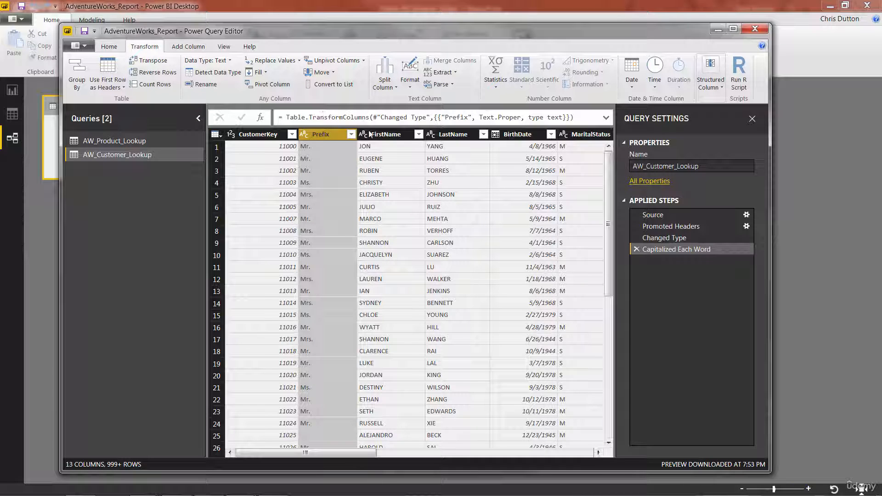
# Transform the FirstName and LastName columns together to capitalize each word.
pyautogui.click(384, 135)
pyautogui.click(457, 136)
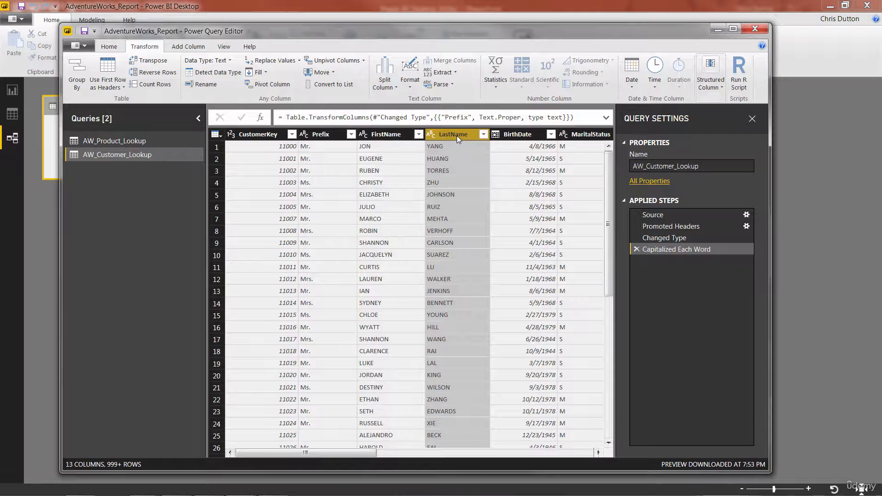
pyautogui.click(384, 135)
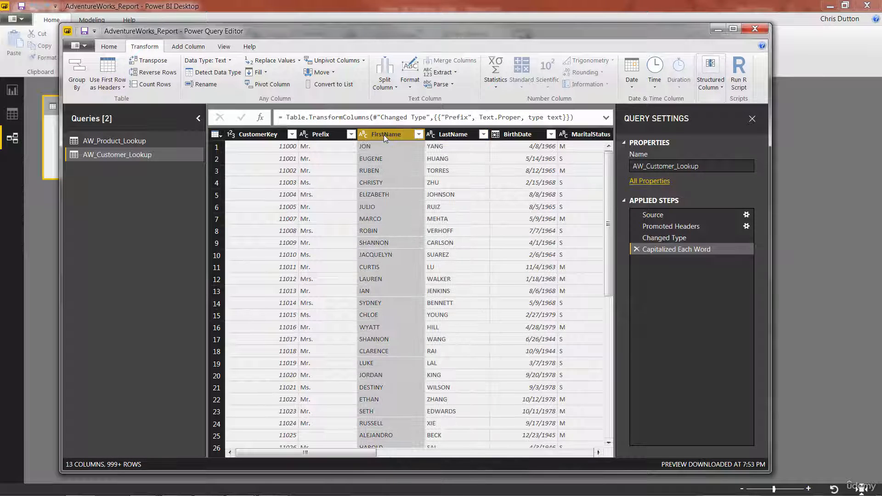
pyautogui.keyDown('ctrl'); pyautogui.click(459, 135); pyautogui.keyUp('ctrl')
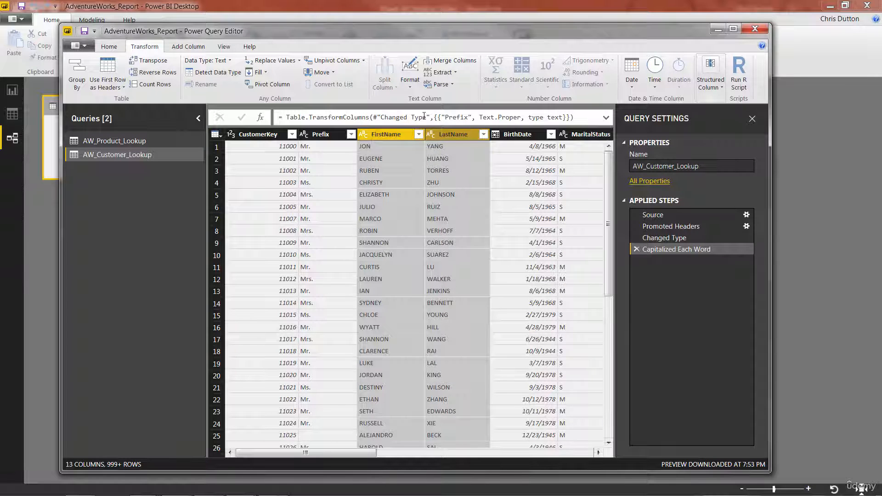
pyautogui.click(409, 85)
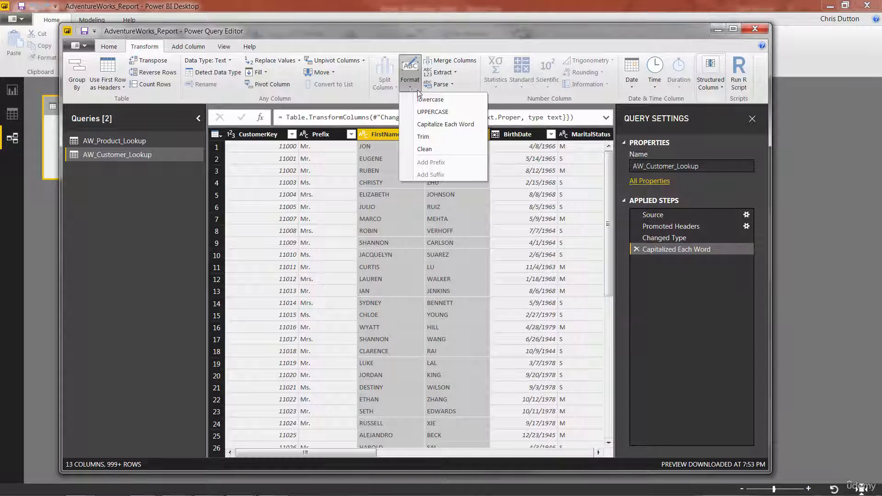
pyautogui.click(462, 123)
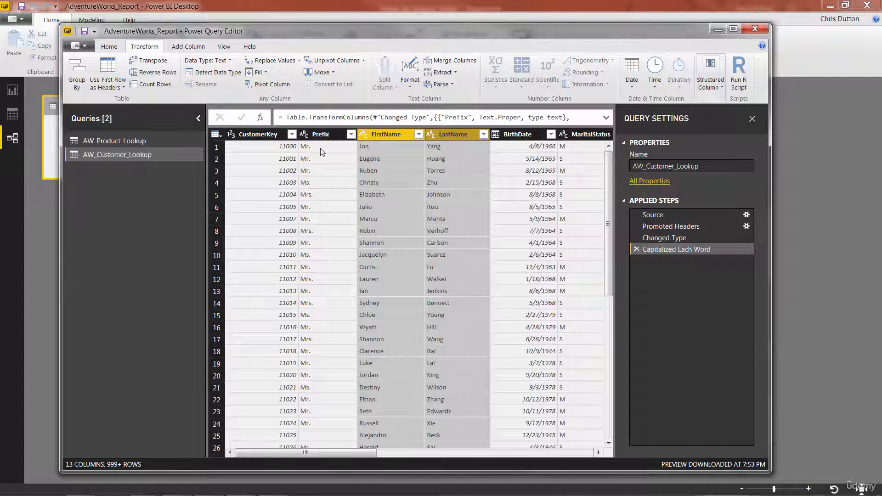
pyautogui.click(442, 147)
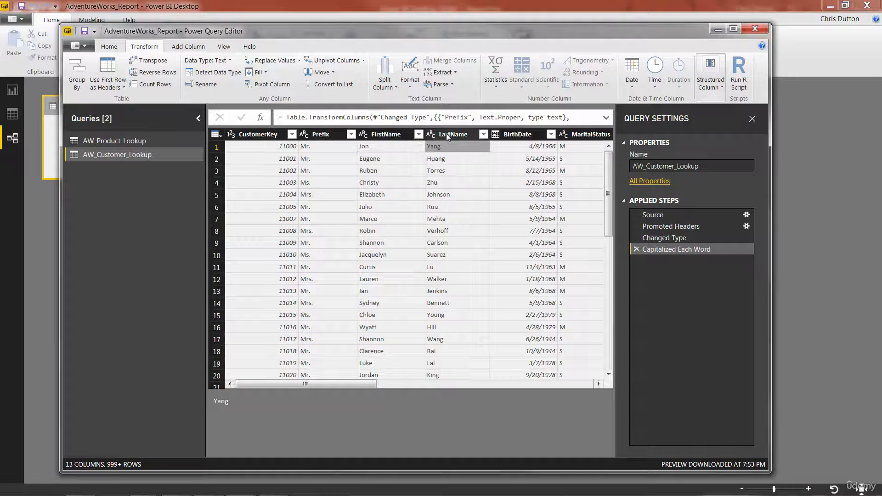
pyautogui.click(447, 135)
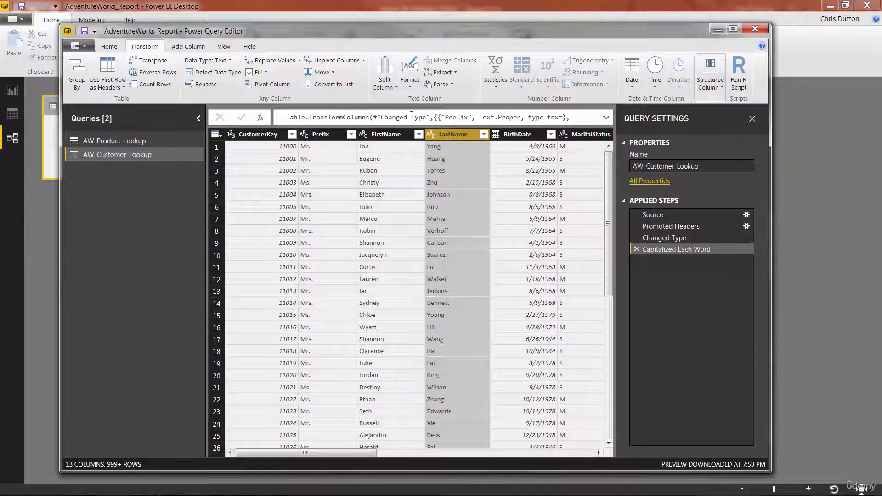
pyautogui.click(325, 136)
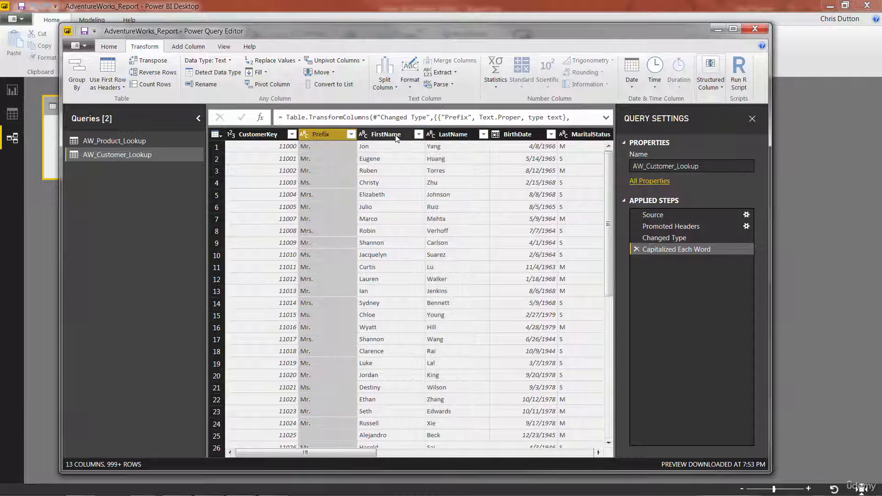
# Merge the Prefix, FirstName and LastName columns into a new column named FullName, separated by a space.
pyautogui.keyDown('shift'); pyautogui.click(392, 135); pyautogui.keyUp('shift')
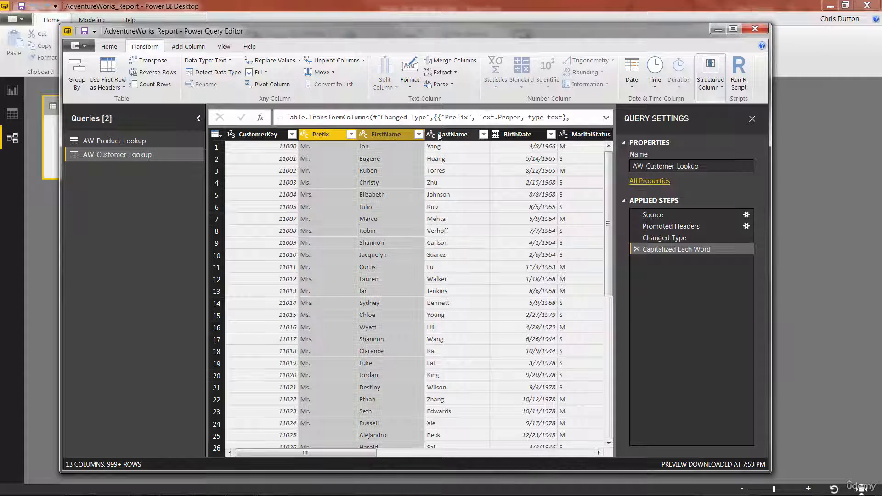
pyautogui.keyDown('shift'); pyautogui.click(439, 135); pyautogui.keyUp('shift')
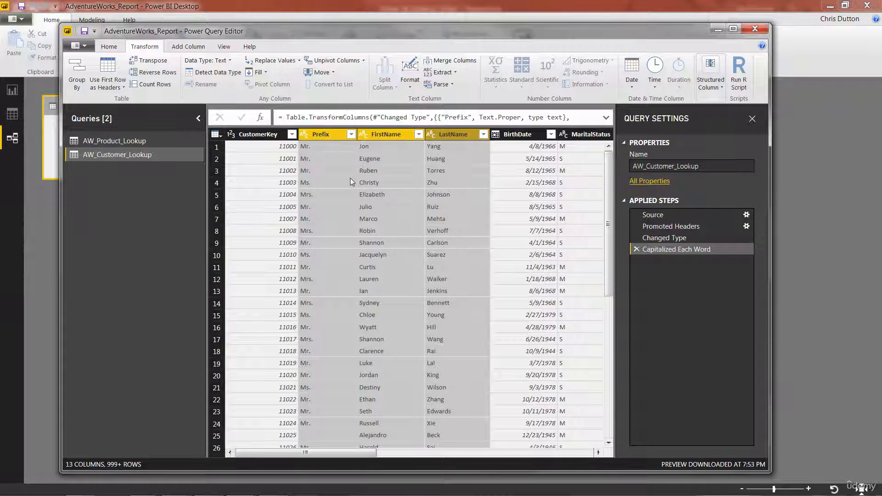
pyautogui.click(319, 137)
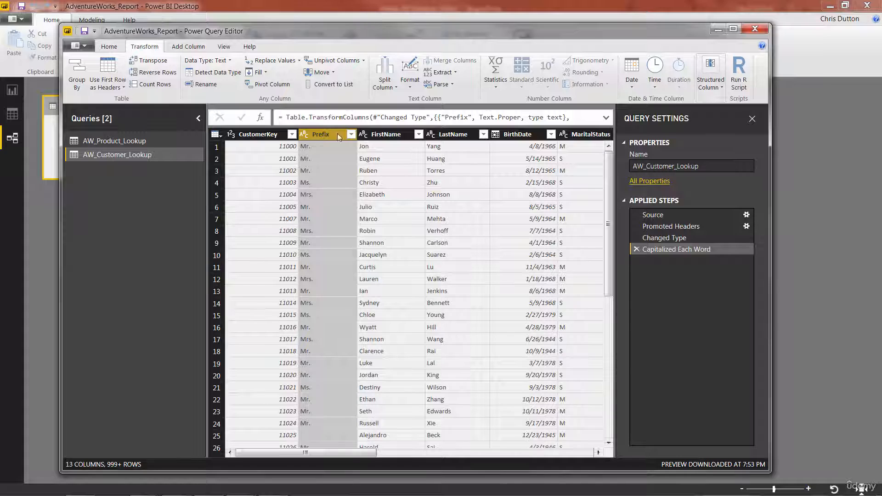
pyautogui.keyDown('shift'); pyautogui.click(454, 134); pyautogui.keyUp('shift')
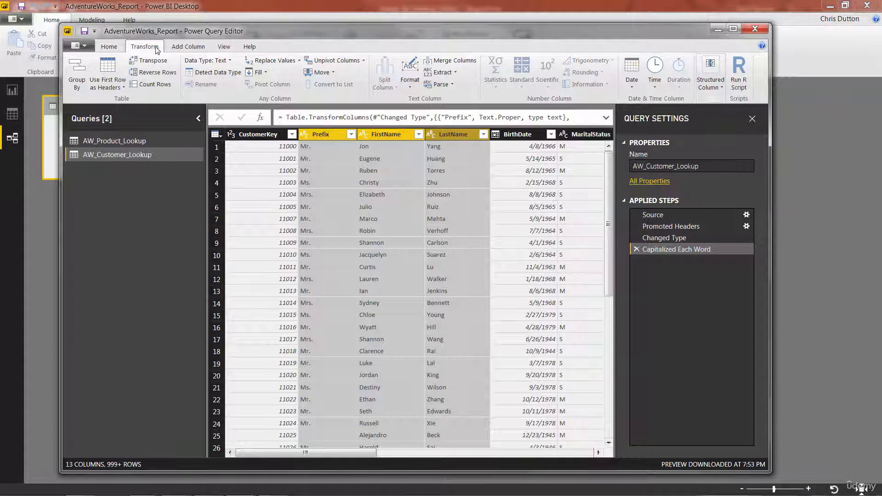
pyautogui.click(186, 46)
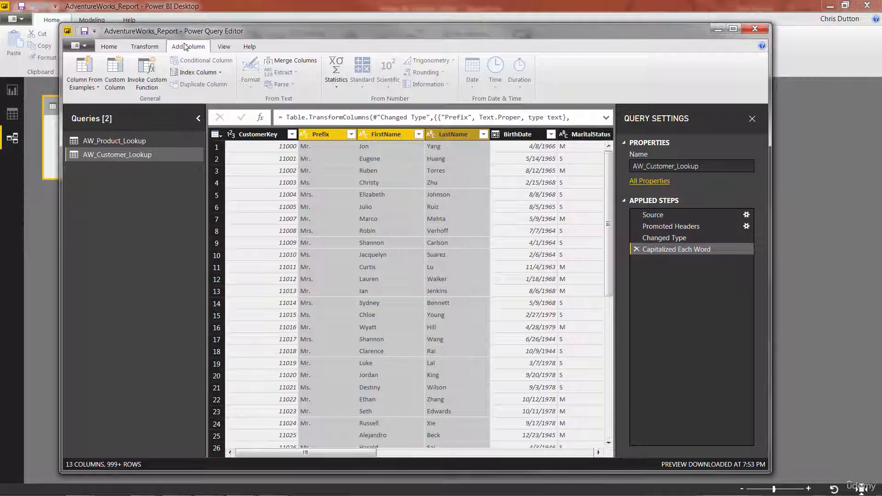
pyautogui.click(295, 61)
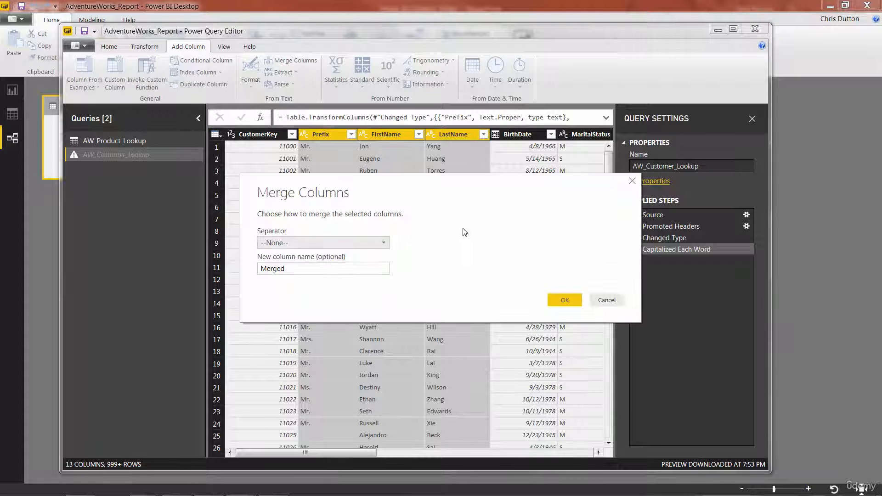
pyautogui.click(383, 243)
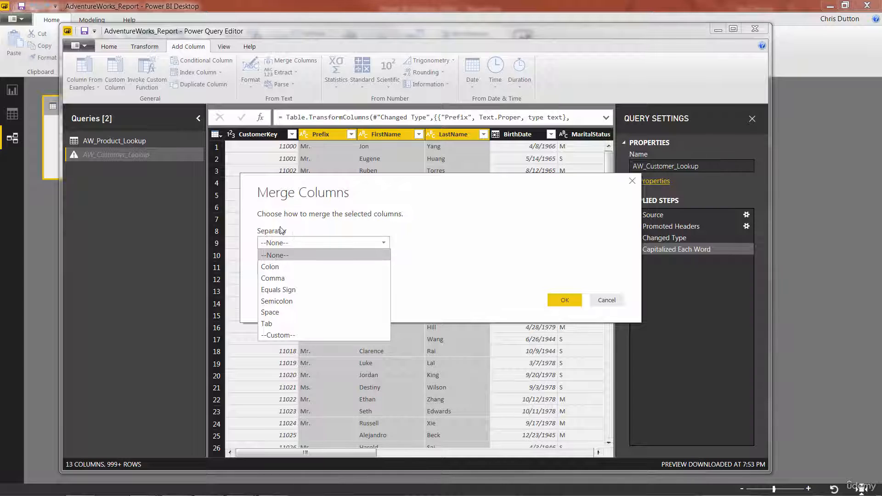
pyautogui.click(270, 312)
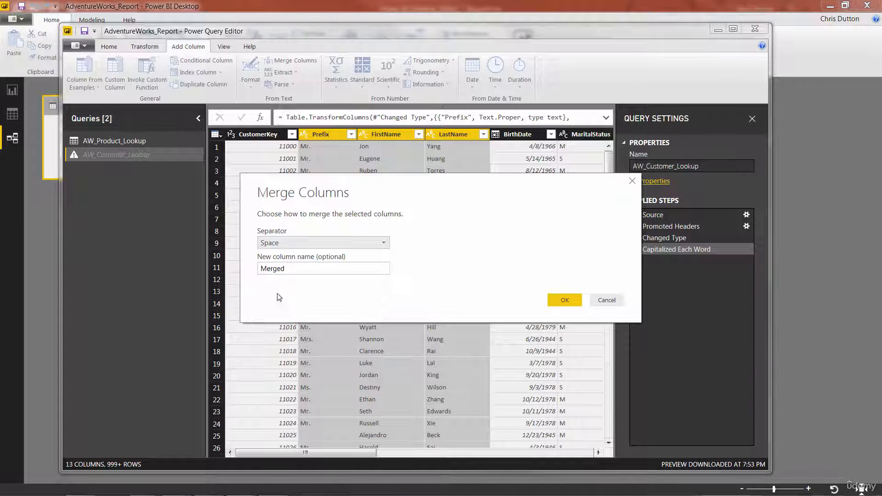
pyautogui.moveTo(286, 269); pyautogui.dragTo(248, 274)
pyautogui.write('F')
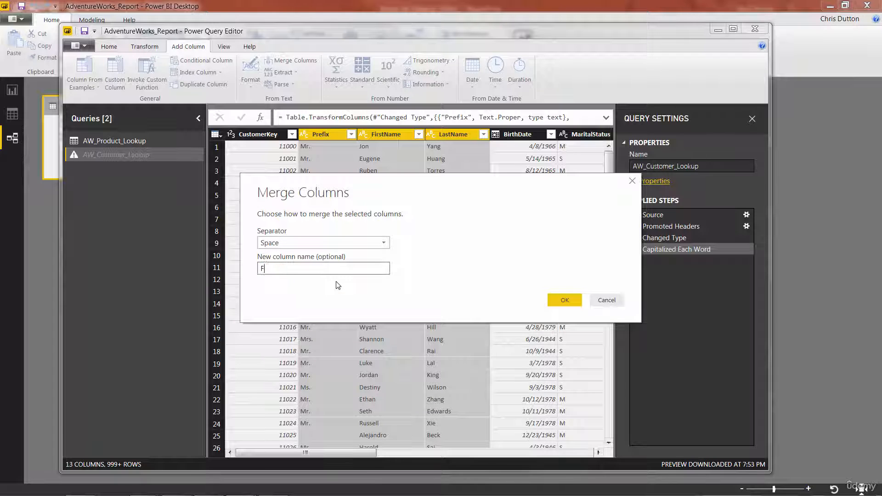
pyautogui.write('ullName')
pyautogui.click(562, 300)
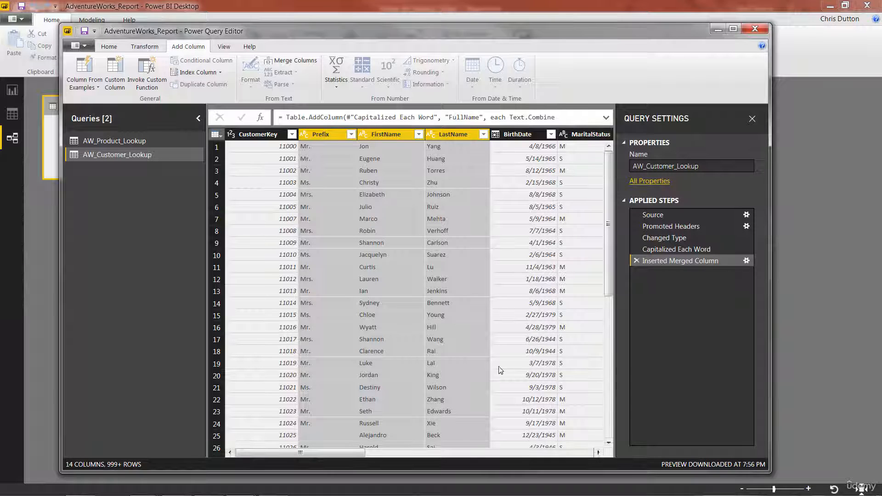
# Rename the merged-column applied step to Inserted FullName Column.
pyautogui.moveTo(357, 453); pyautogui.dragTo(562, 447)
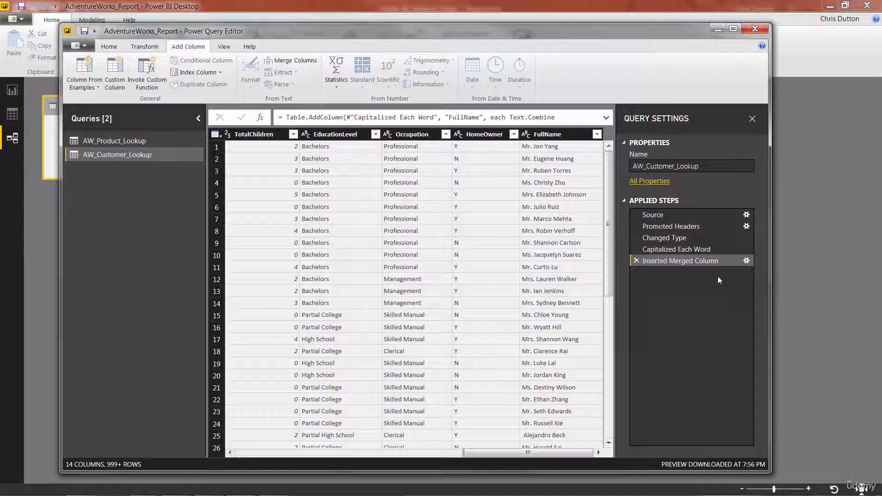
pyautogui.click(682, 250)
pyautogui.click(681, 261)
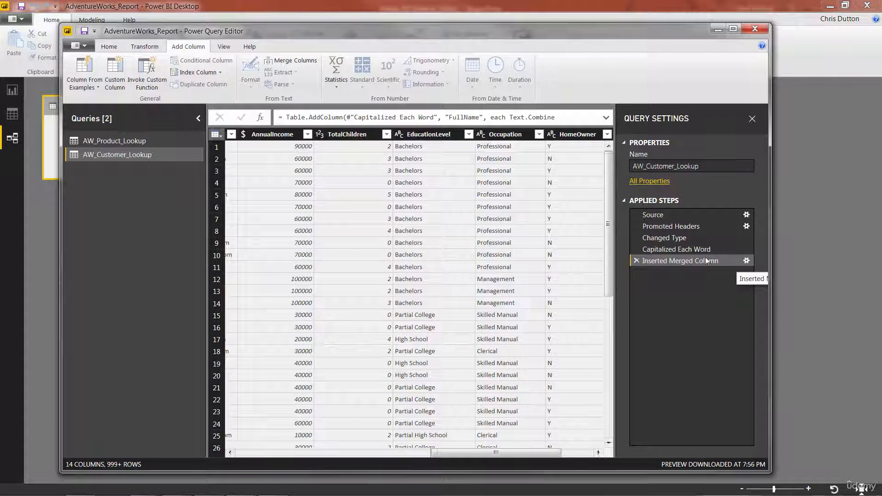
pyautogui.rightClick(697, 266)
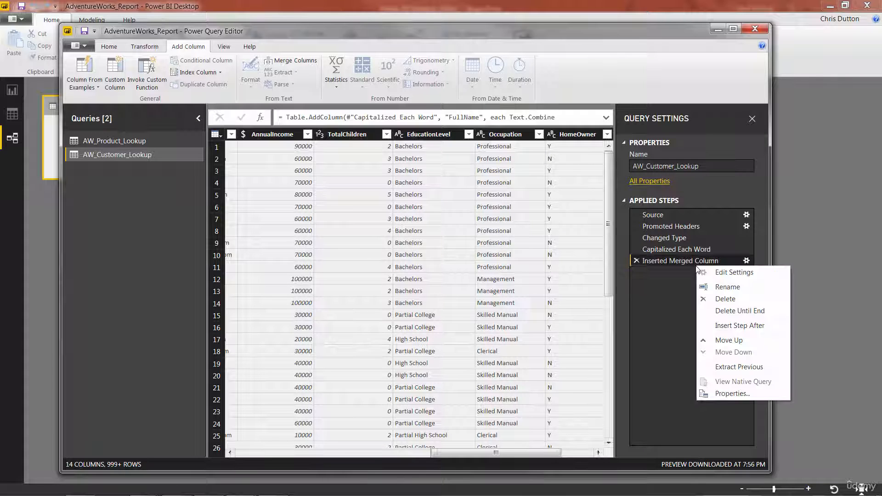
pyautogui.click(720, 287)
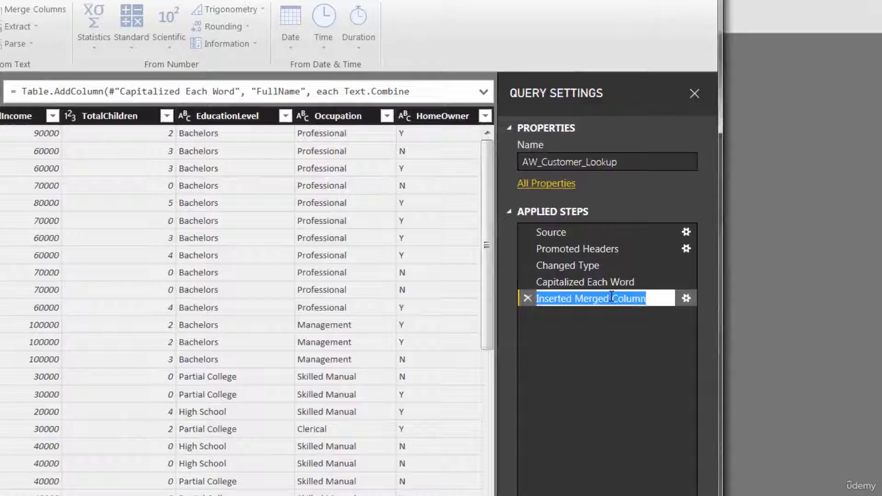
pyautogui.click(661, 275)
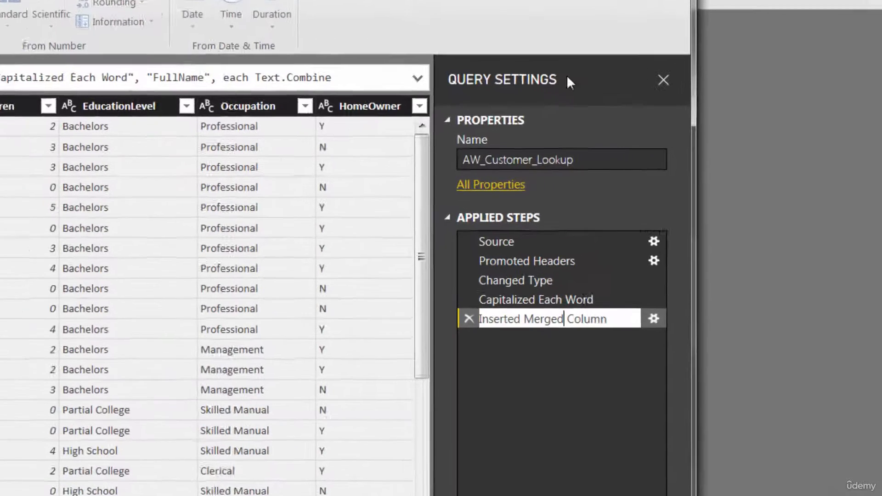
pyautogui.press('BackSpace')
pyautogui.press('BackSpace')
pyautogui.press('BackSpace')
pyautogui.press('BackSpace')
pyautogui.press('BackSpace')
pyautogui.press('BackSpace')
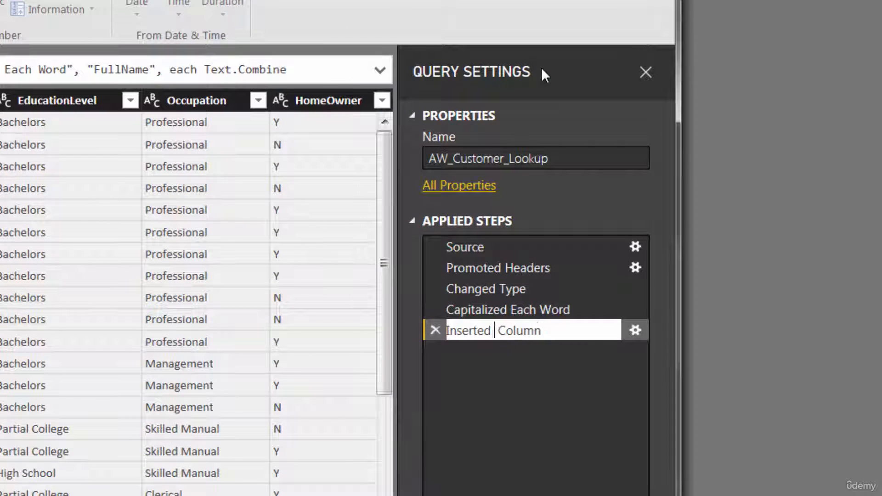
pyautogui.write('FullName')
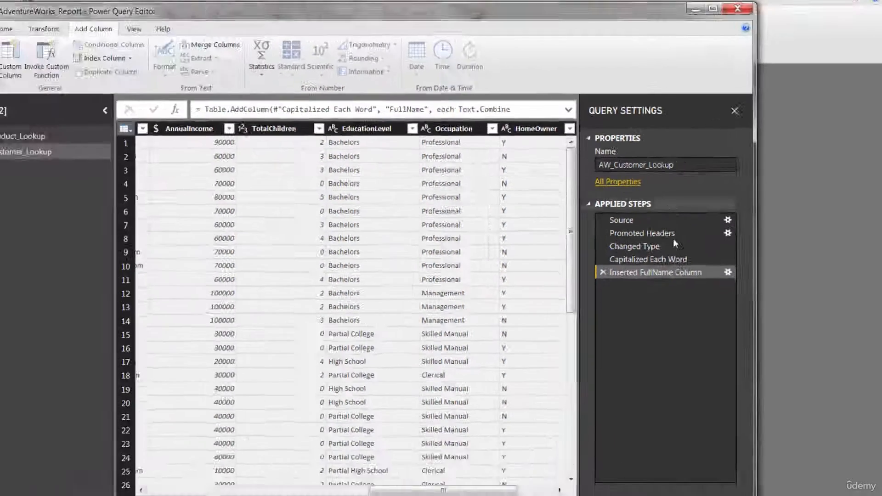
pyautogui.click(565, 351)
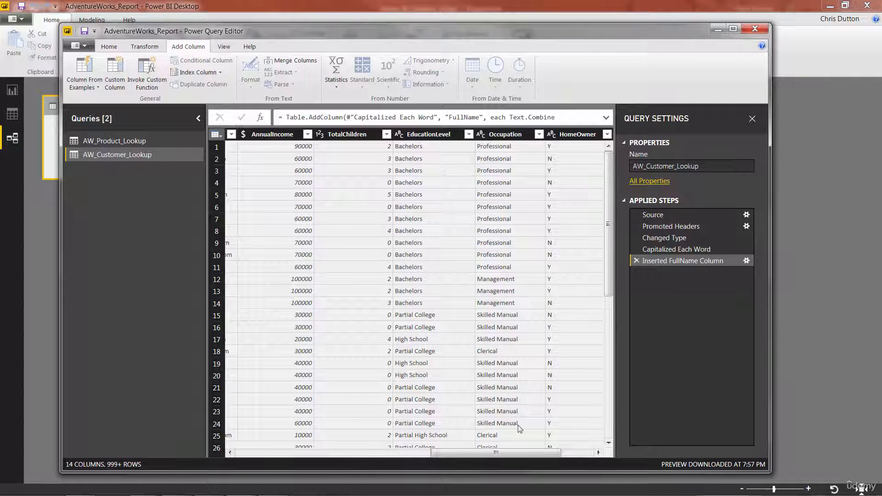
# Add a column extracting the text before the @ delimiter from the EmailAddress column.
pyautogui.moveTo(501, 454); pyautogui.dragTo(412, 456)
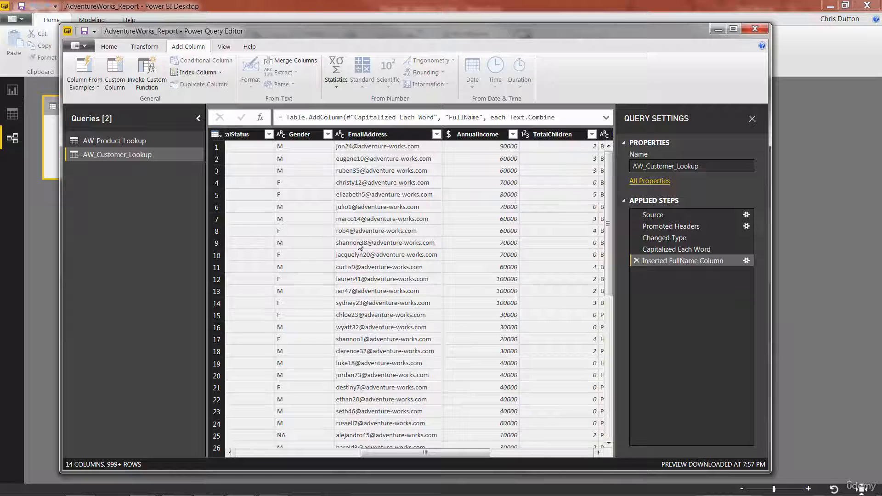
pyautogui.moveTo(444, 136); pyautogui.dragTo(458, 135)
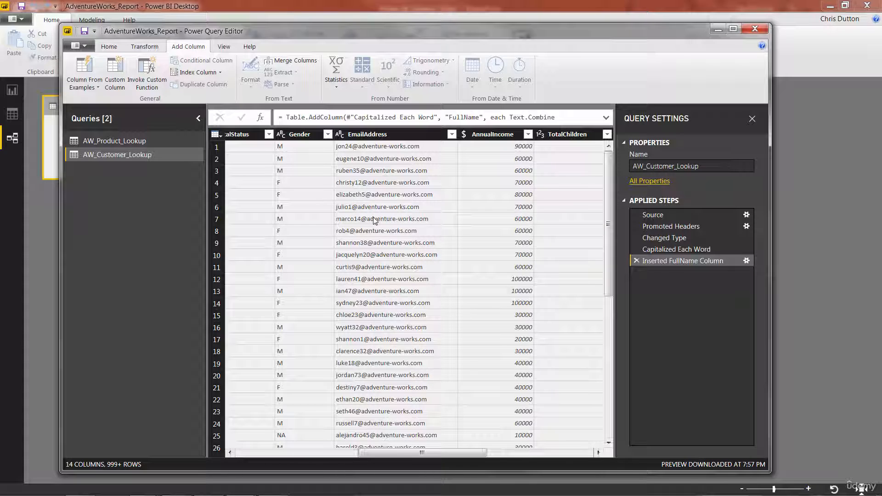
pyautogui.click(371, 135)
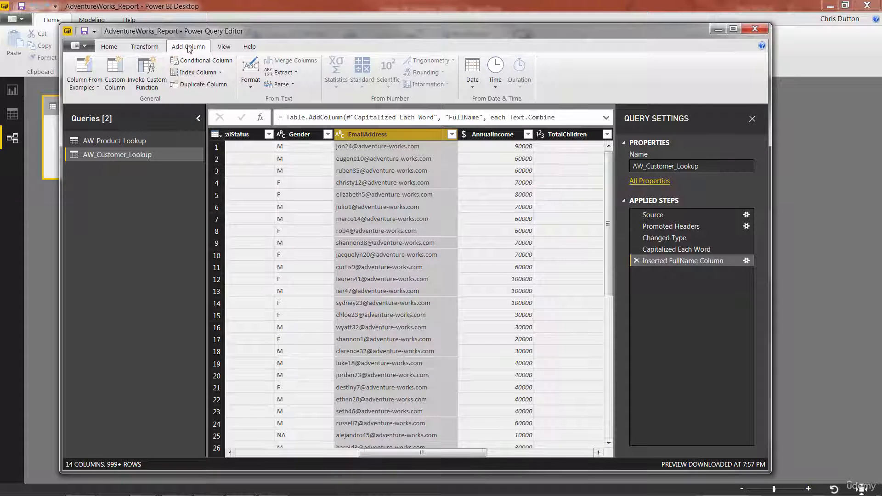
pyautogui.click(291, 74)
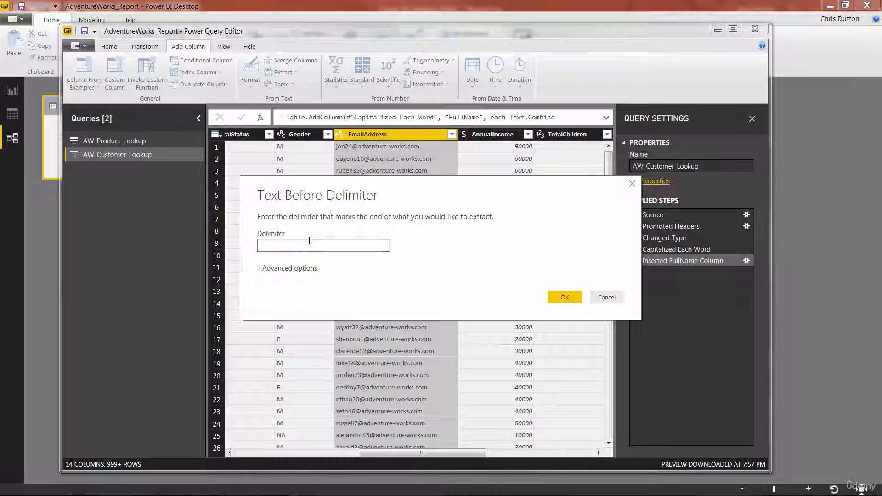
pyautogui.write('@')
pyautogui.click(260, 268)
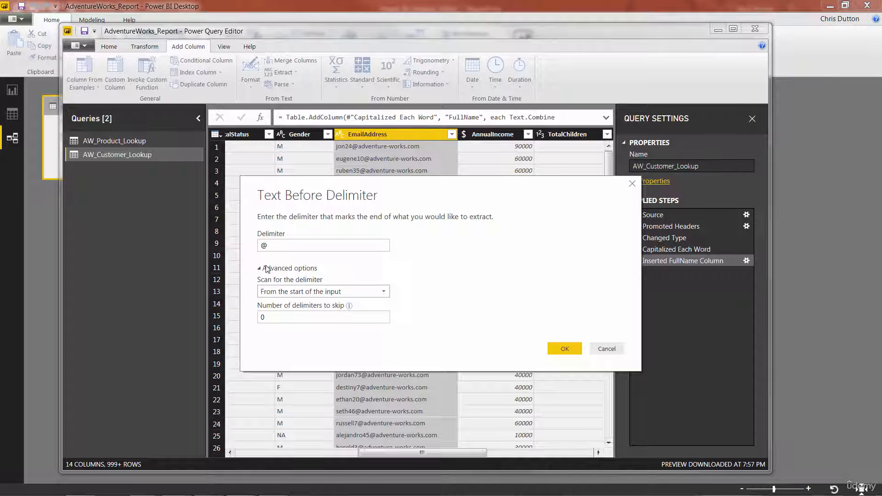
pyautogui.click(266, 293)
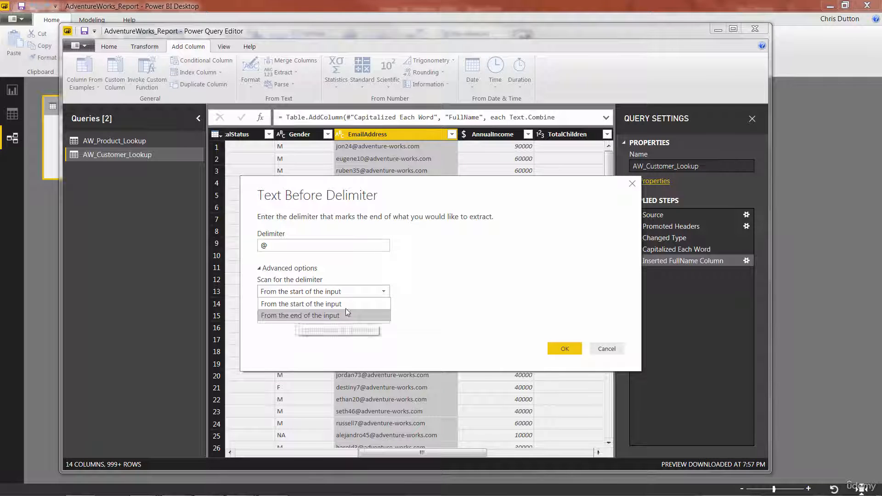
pyautogui.click(375, 293)
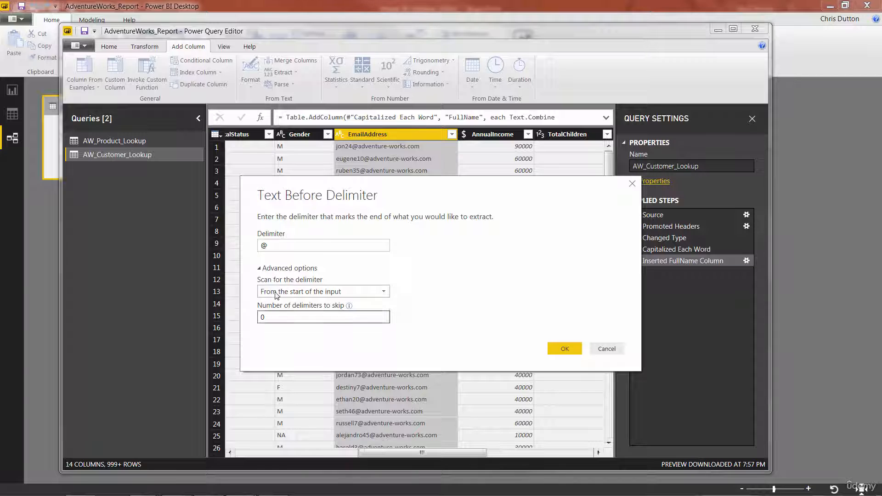
pyautogui.click(263, 271)
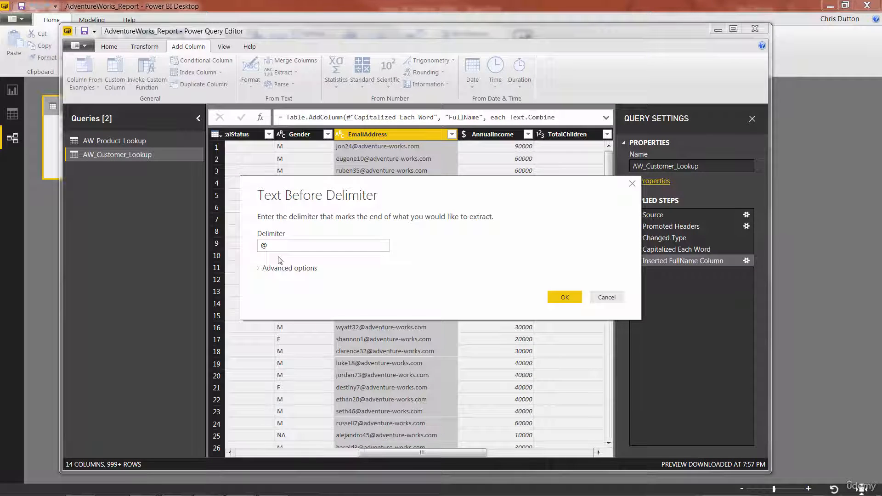
pyautogui.click(563, 296)
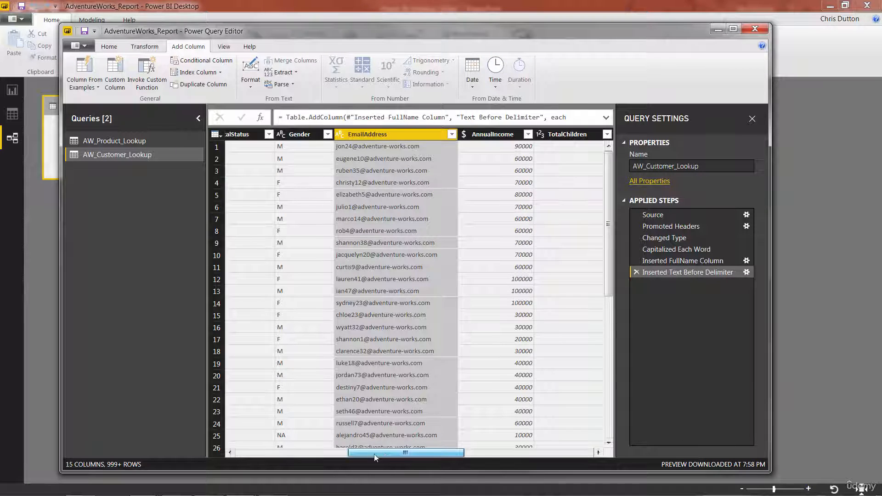
# Rename the Text Before Delimiter column to UserName.
pyautogui.moveTo(421, 454); pyautogui.dragTo(533, 459)
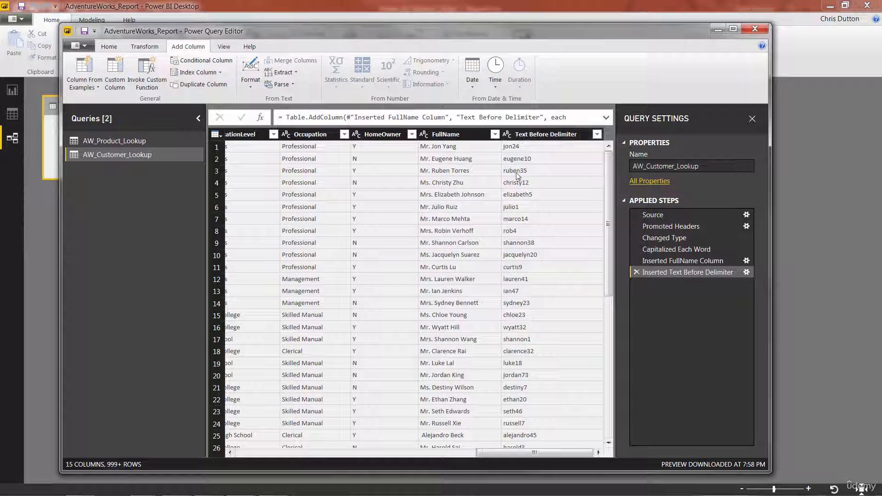
pyautogui.doubleClick(533, 134)
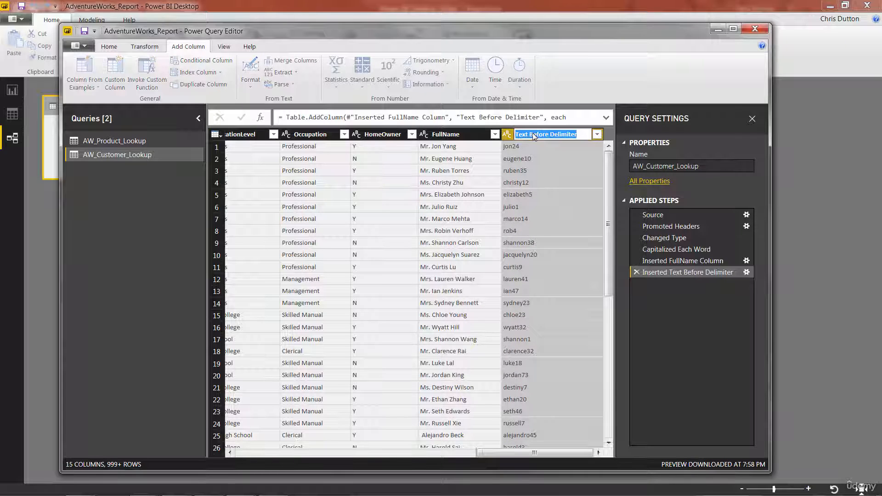
pyautogui.write('U')
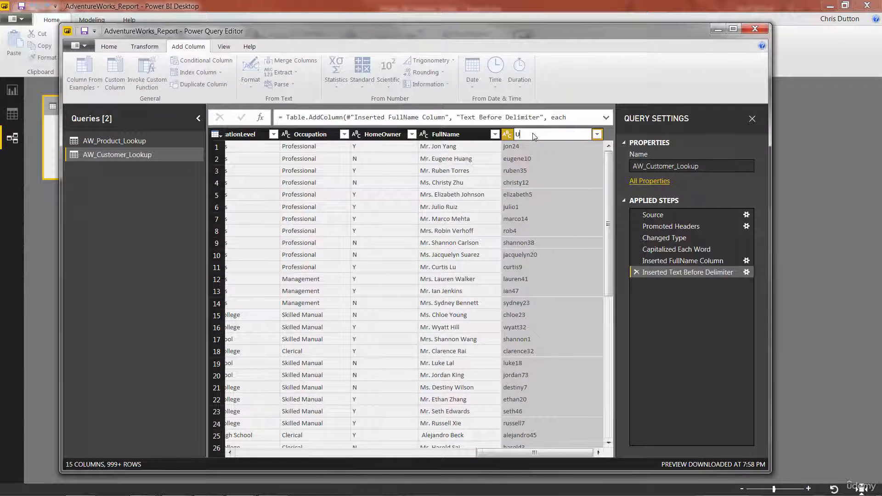
pyautogui.write('serName')
pyautogui.press('Return')
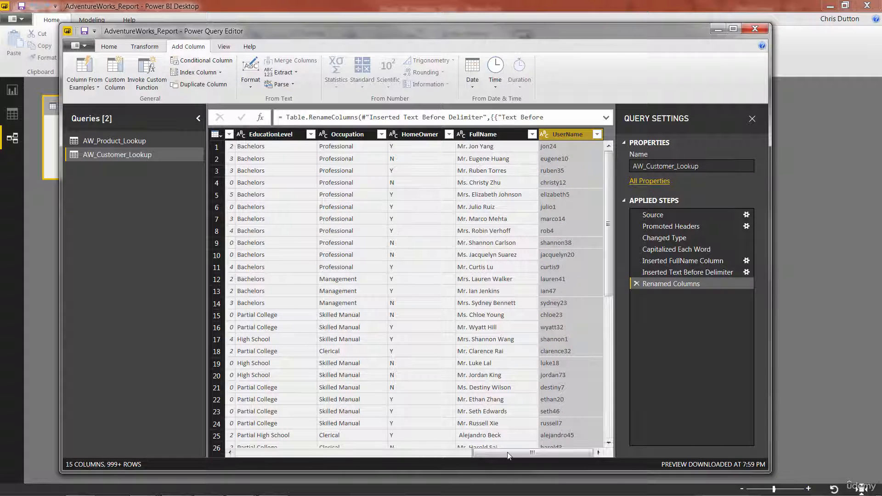
# Add a column extracting the text between the @ and .com delimiters from the EmailAddress column.
pyautogui.moveTo(509, 454); pyautogui.dragTo(382, 452)
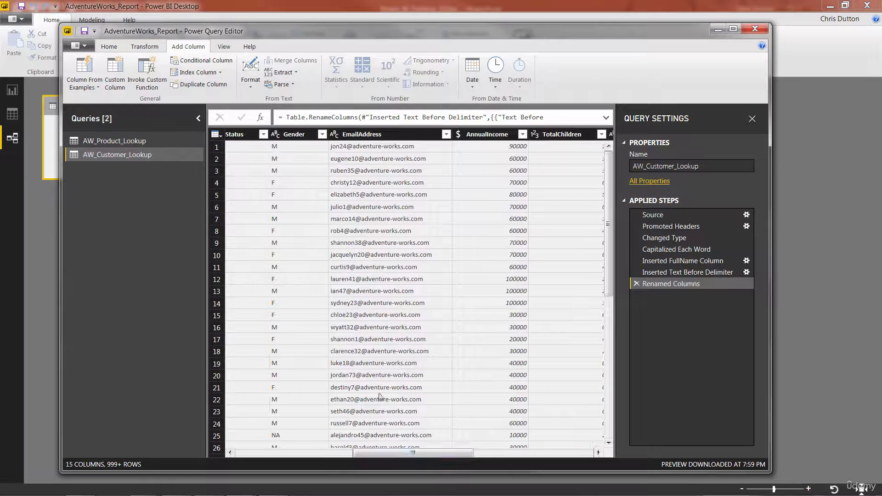
pyautogui.click(355, 134)
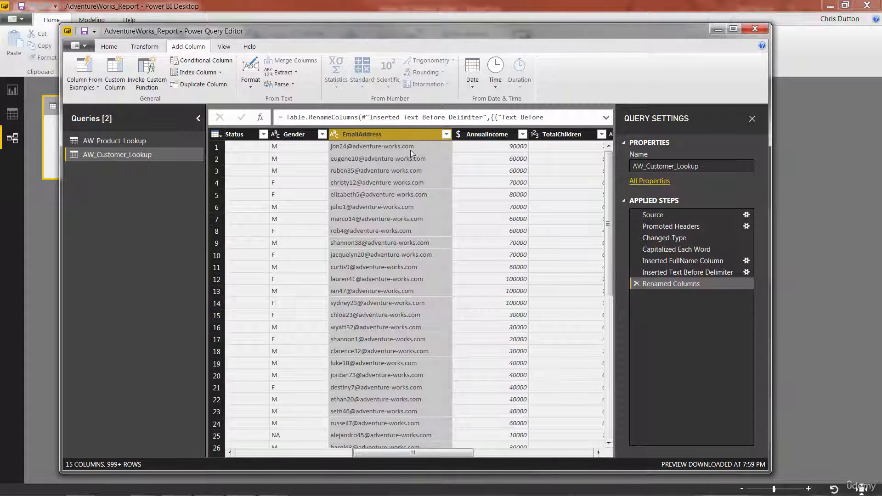
pyautogui.click(297, 73)
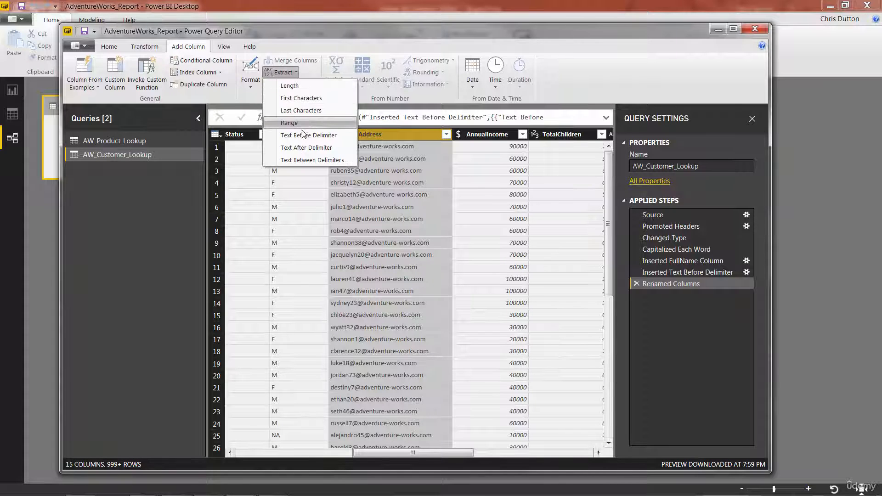
pyautogui.click(312, 160)
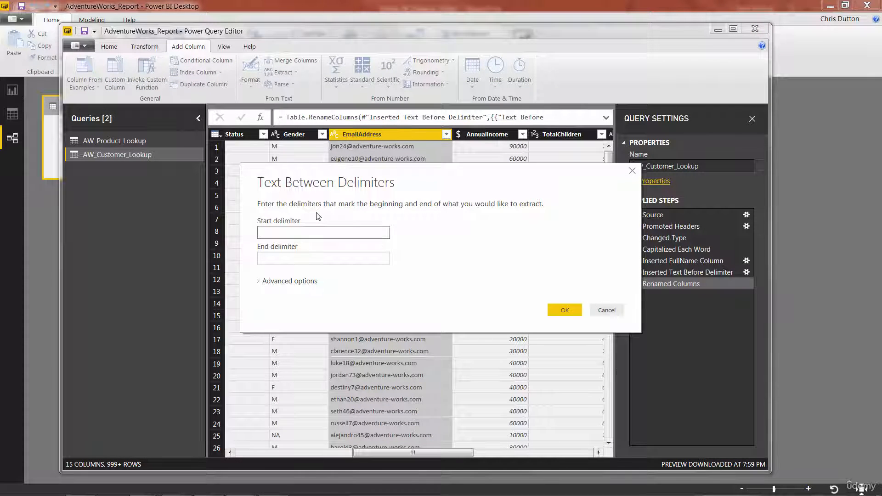
pyautogui.write('@')
pyautogui.click(288, 256)
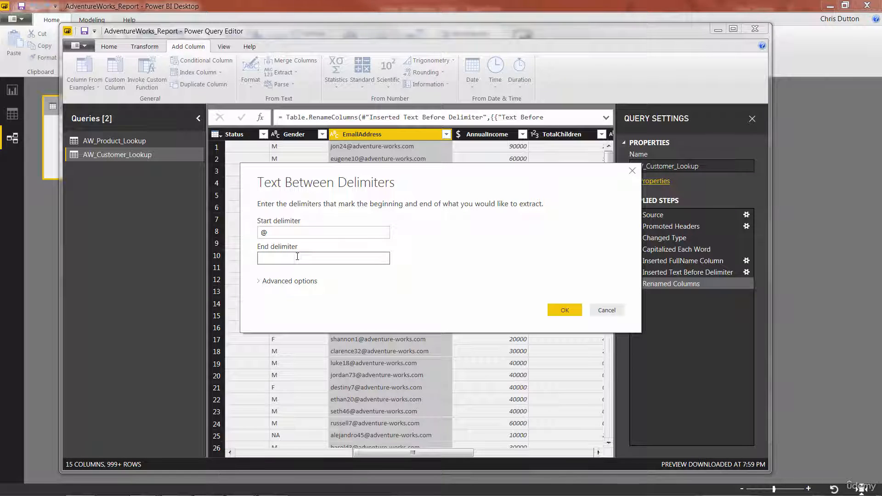
pyautogui.write('.com')
pyautogui.click(563, 311)
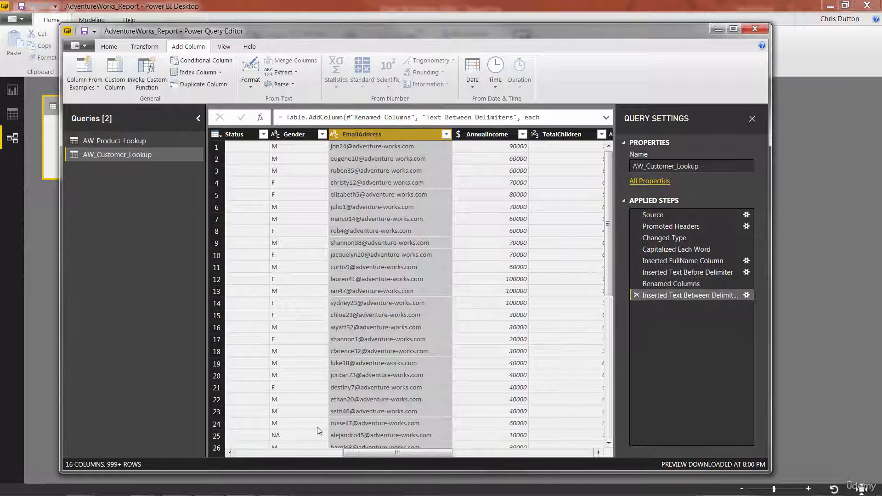
# Rename the Text Between Delimiters column to Domain.
pyautogui.moveTo(352, 453); pyautogui.dragTo(490, 453)
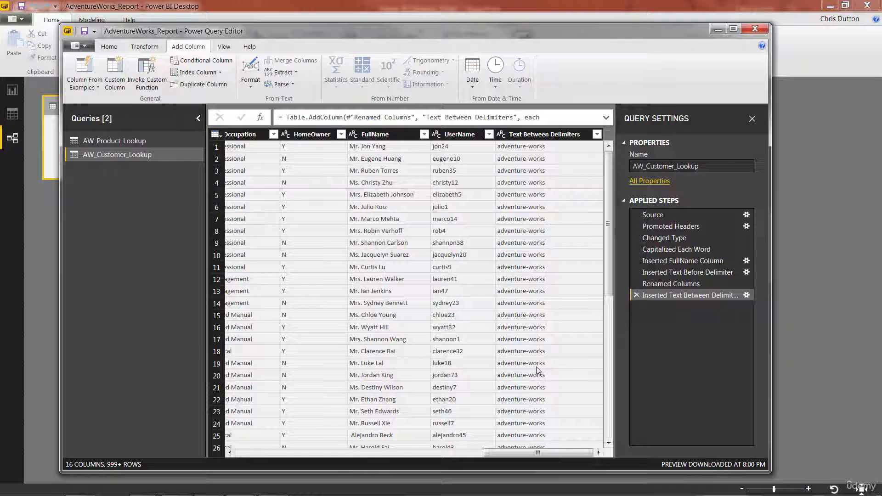
pyautogui.doubleClick(548, 132)
pyautogui.write('Domain')
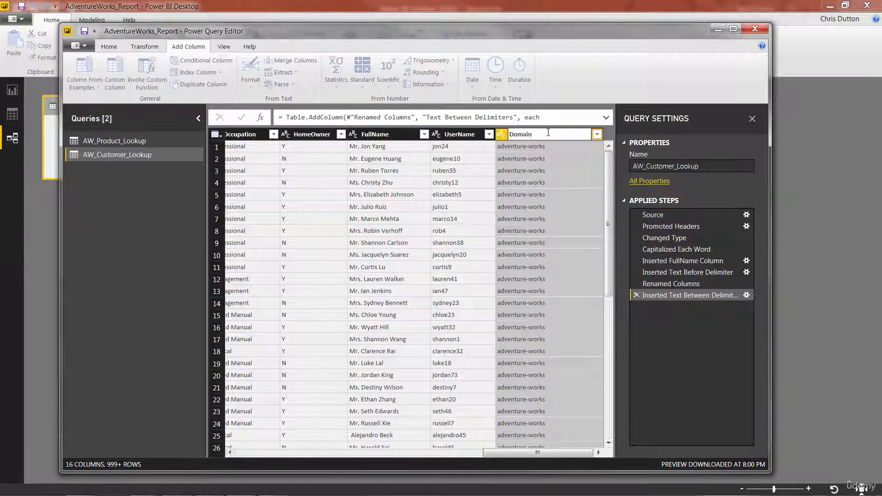
pyautogui.press('Return')
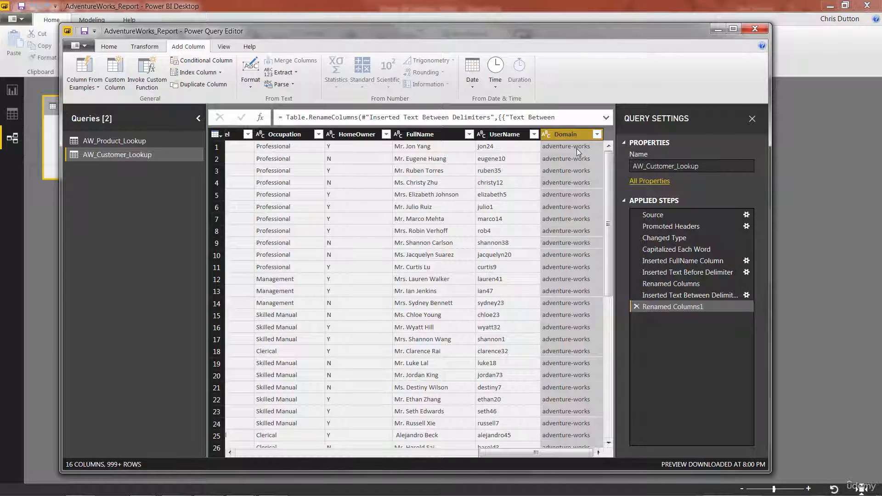
# Replace hyphens with spaces in the Domain column and capitalize each word of its values.
pyautogui.click(148, 49)
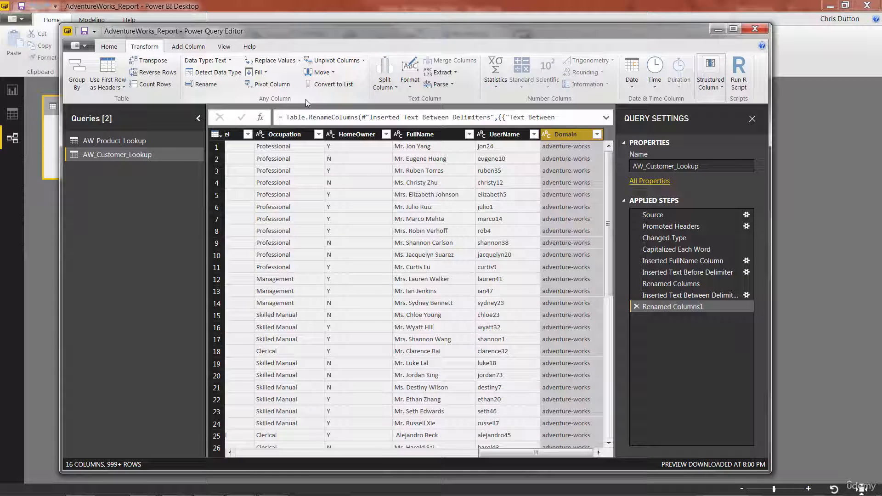
pyautogui.click(275, 61)
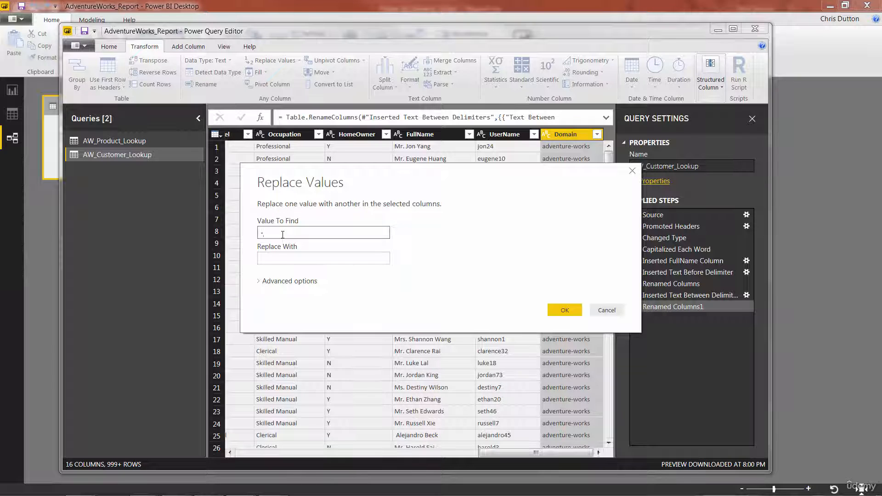
pyautogui.press('Tab')
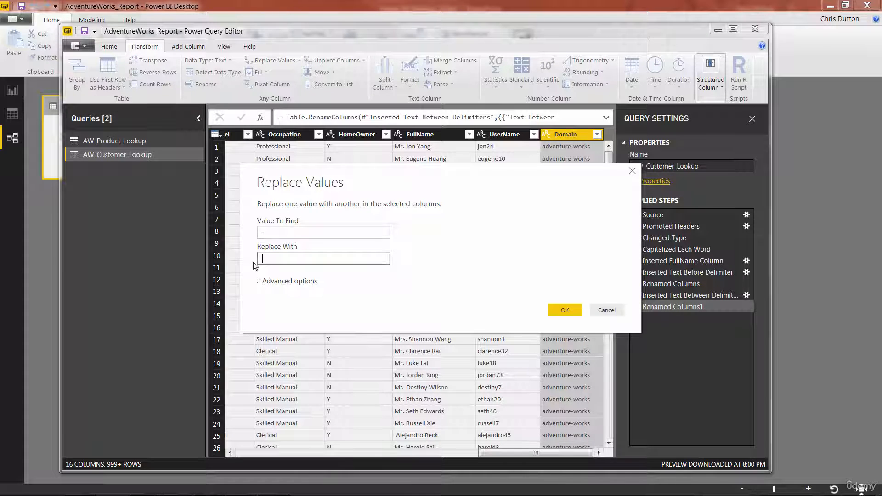
pyautogui.click(566, 308)
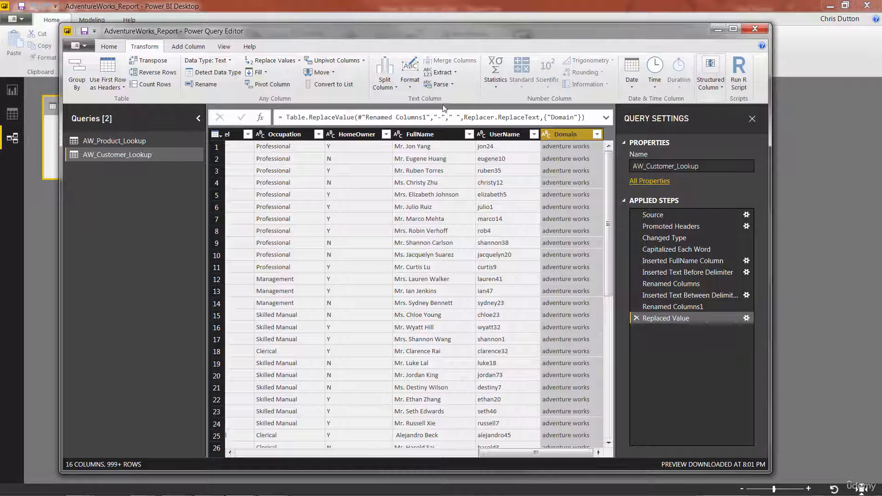
pyautogui.click(416, 87)
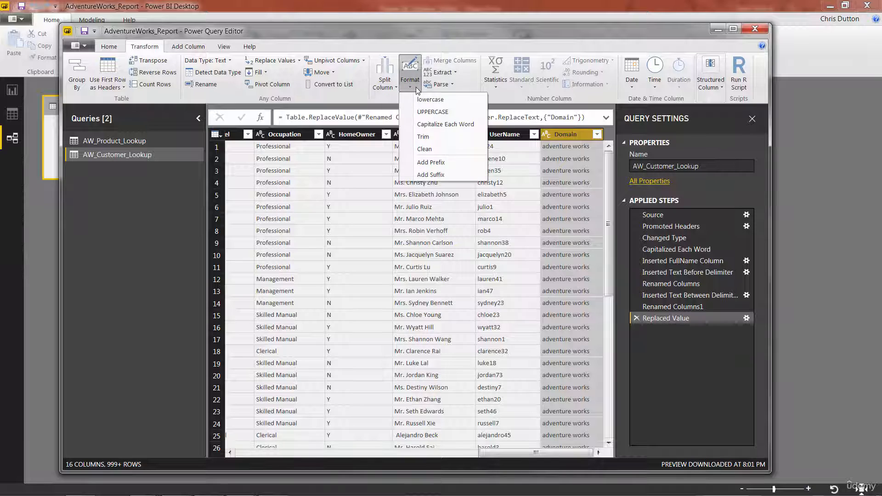
pyautogui.click(457, 124)
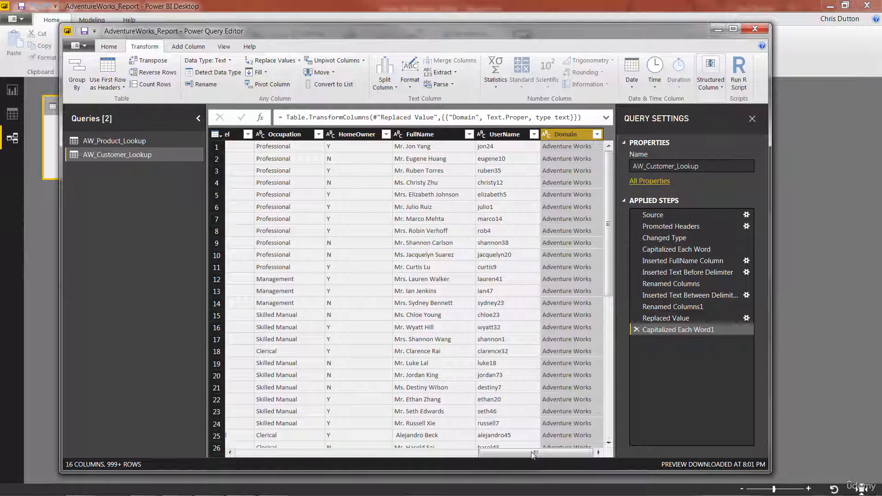
# Close the query editor and apply the changes to the report.
pyautogui.moveTo(535, 453); pyautogui.dragTo(273, 459)
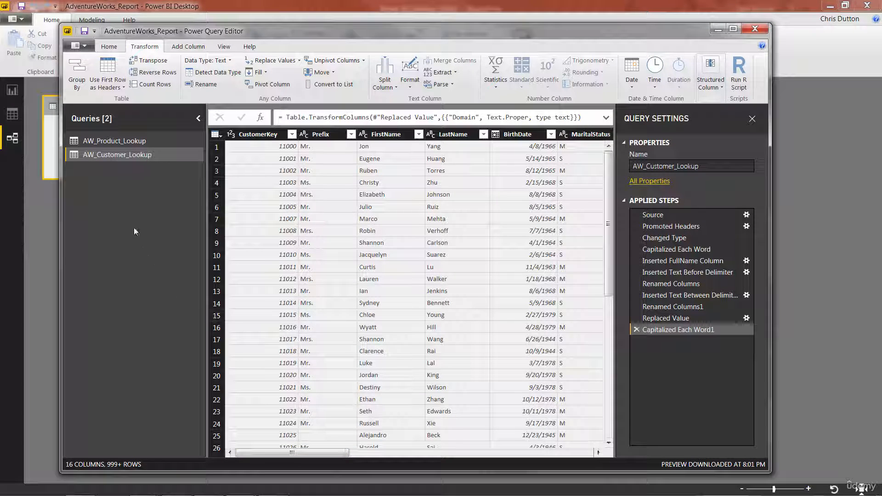
pyautogui.click(110, 49)
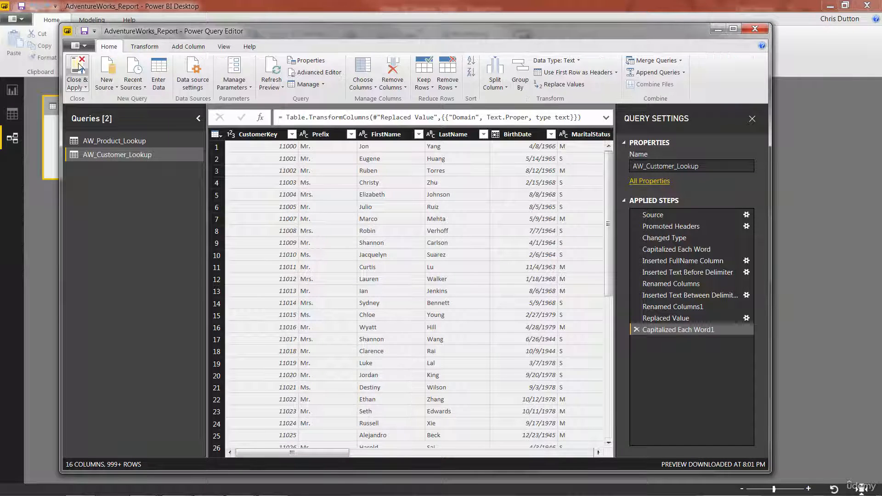
pyautogui.click(79, 67)
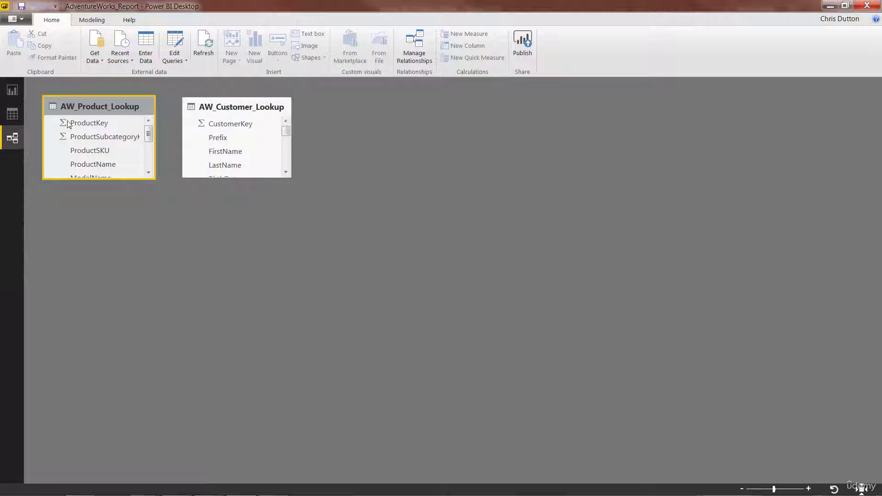
# Review the loaded tables in the relationships, data and report views.
pyautogui.click(233, 107)
pyautogui.click(114, 107)
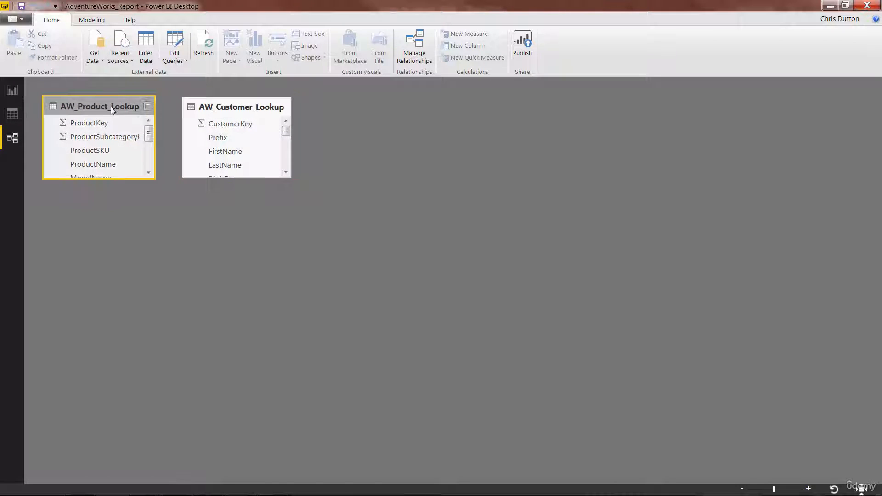
pyautogui.click(13, 113)
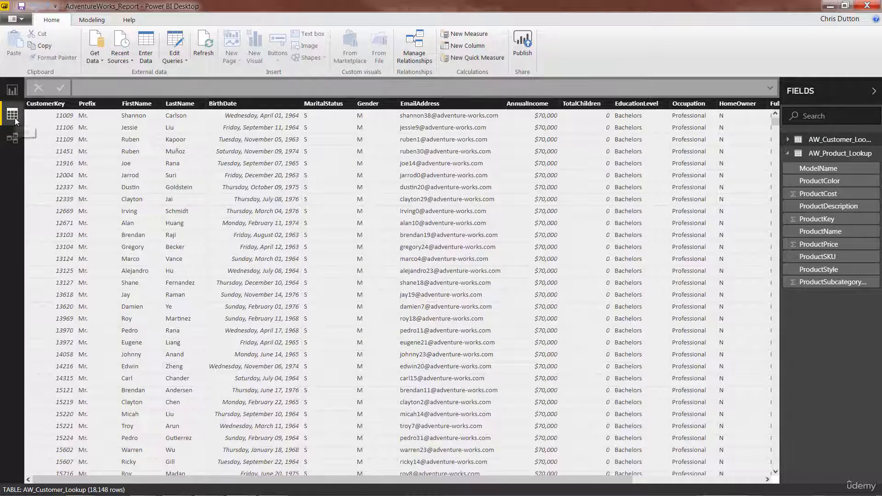
pyautogui.click(12, 91)
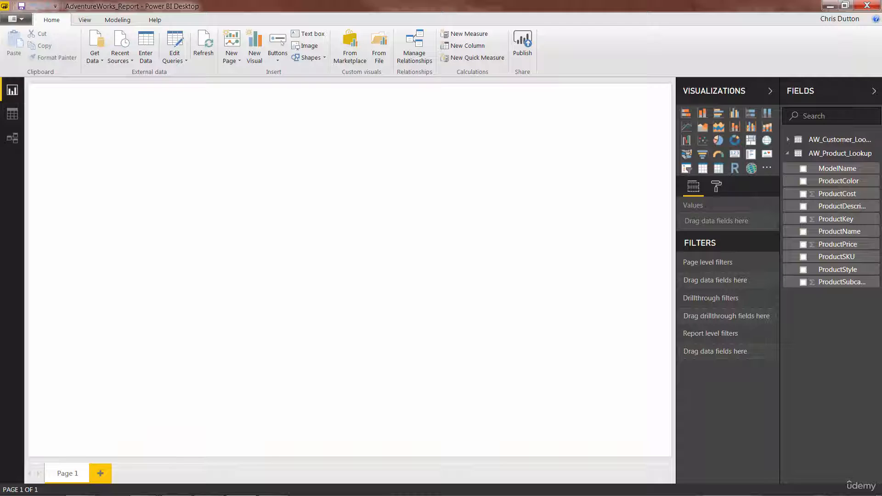
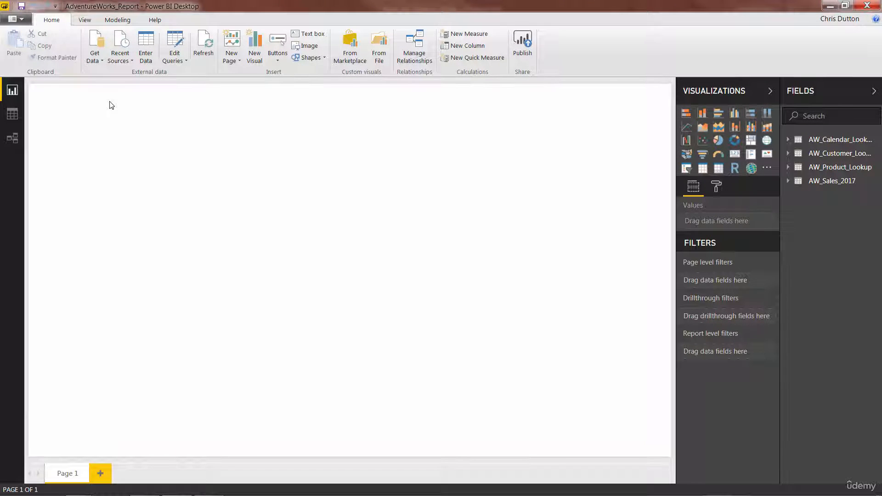
# Import the Unpivot_Demo CSV file from the Demo folder and open it for editing in the query editor.
pyautogui.click(95, 57)
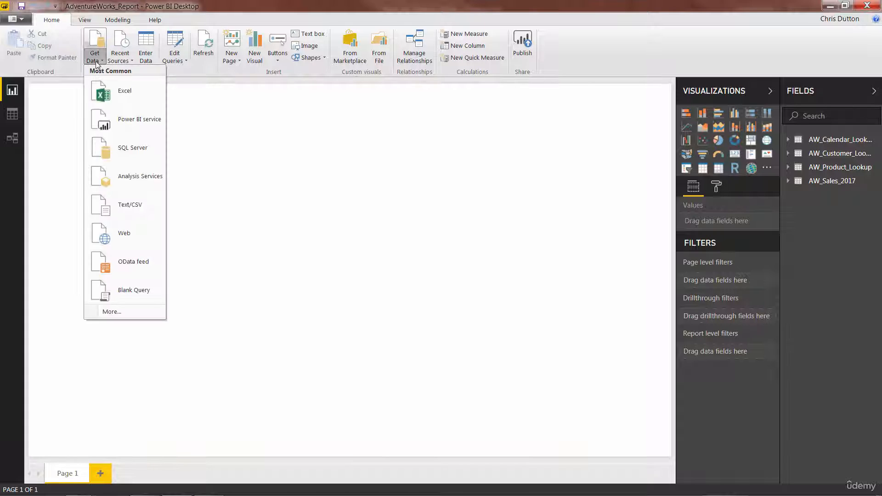
pyautogui.click(120, 205)
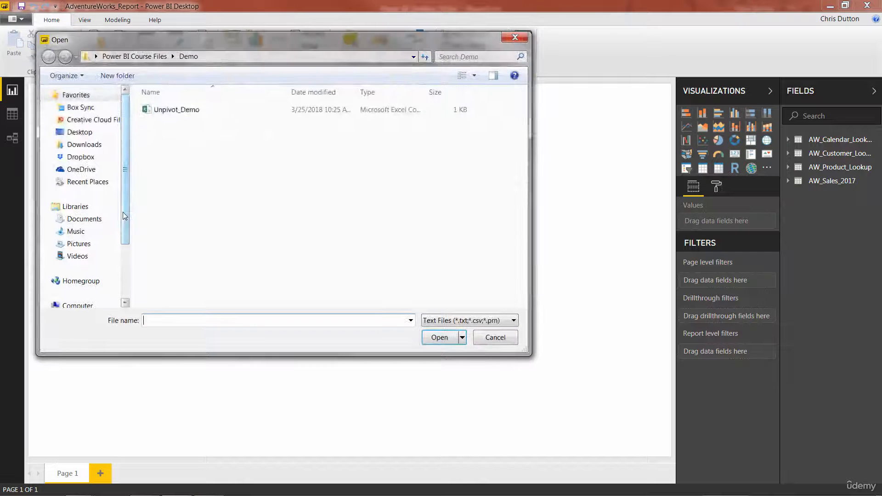
pyautogui.doubleClick(179, 111)
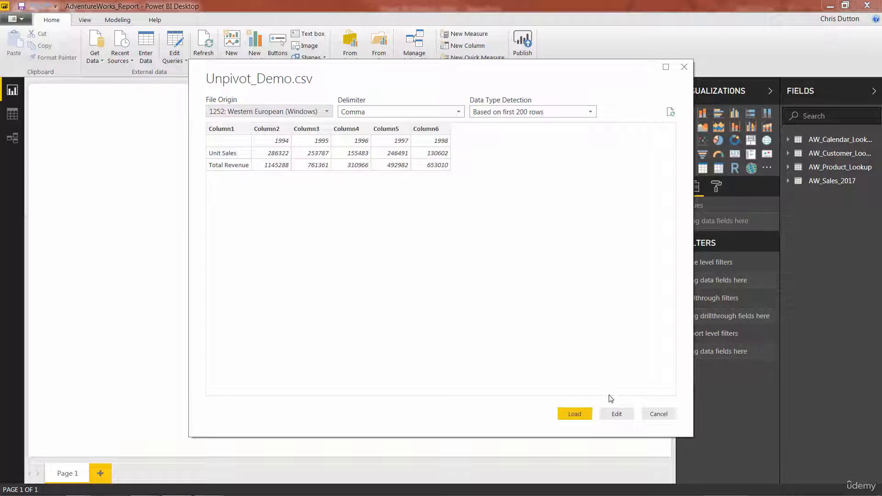
pyautogui.click(617, 413)
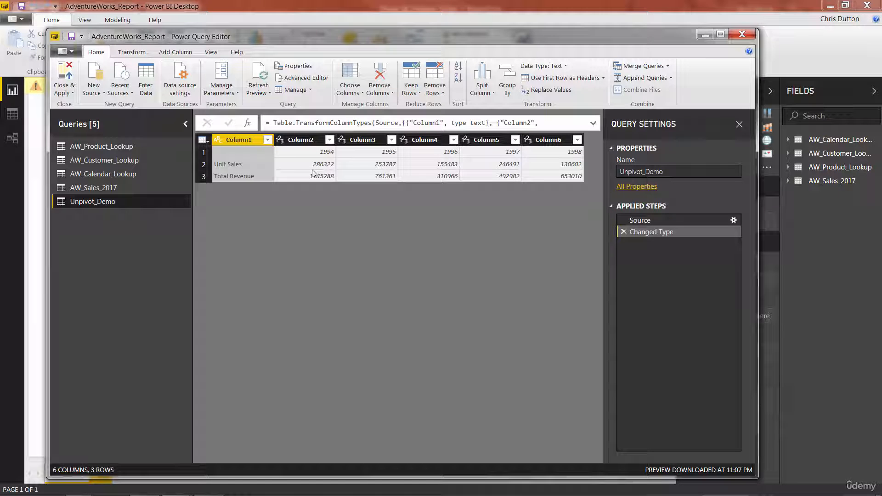
# Promote the first row to headers and unpivot the year columns 1994 through 1998.
pyautogui.click(568, 80)
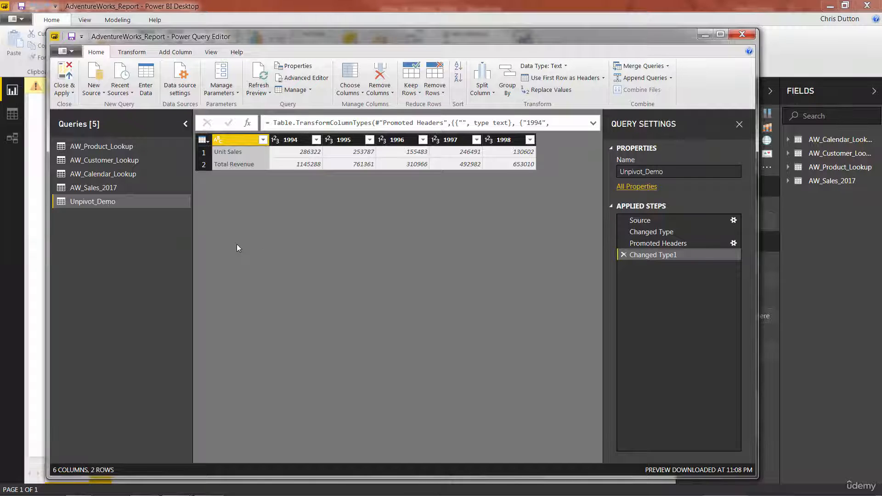
pyautogui.click(290, 146)
pyautogui.keyDown('shift'); pyautogui.click(508, 142); pyautogui.keyUp('shift')
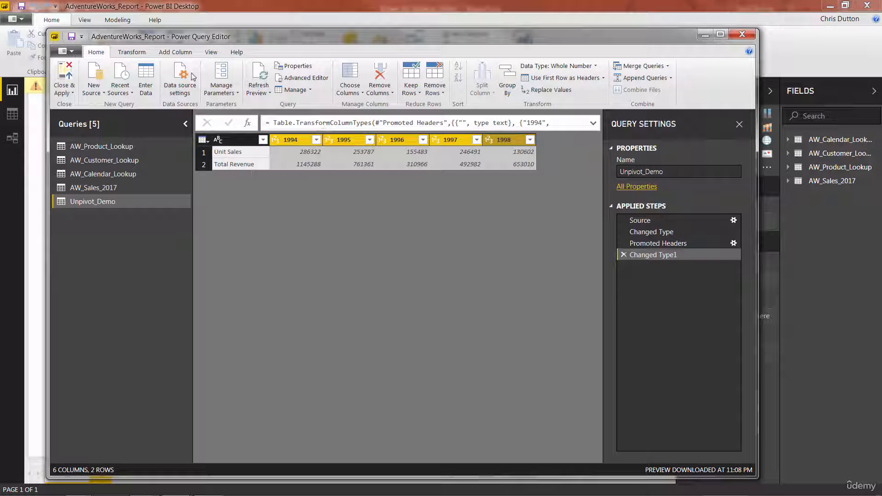
pyautogui.click(137, 53)
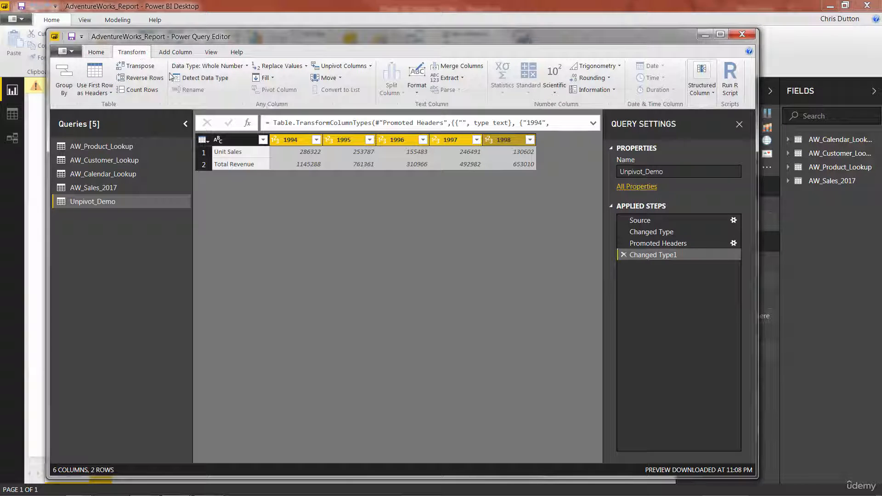
pyautogui.click(346, 66)
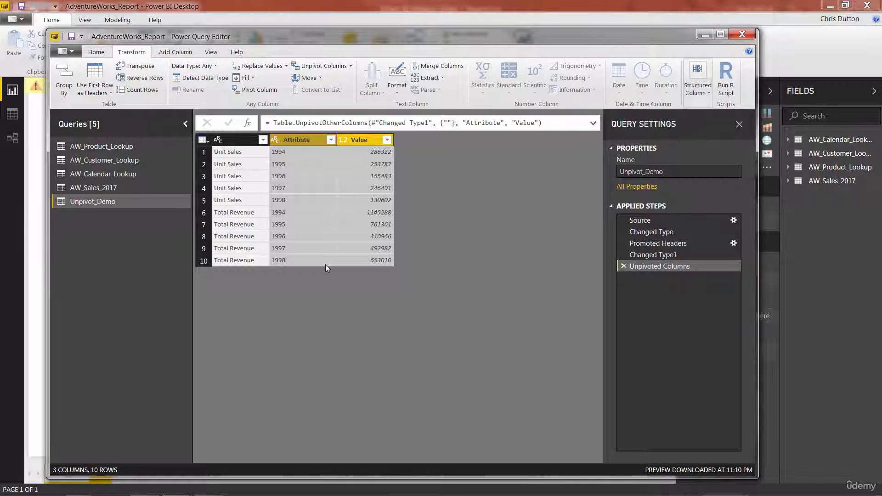
# Remove the unpivot step and instead unpivot all columns other than the first unnamed column.
pyautogui.click(623, 268)
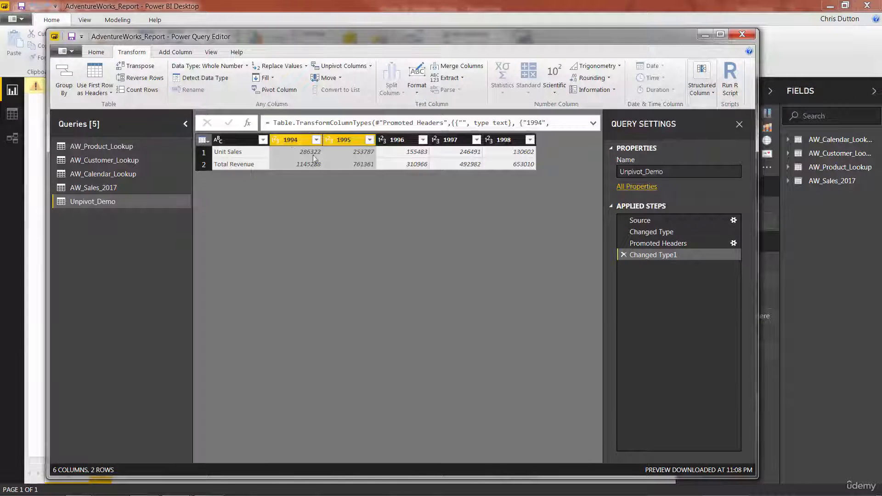
pyautogui.click(292, 140)
pyautogui.keyDown('shift'); pyautogui.click(504, 140); pyautogui.keyUp('shift')
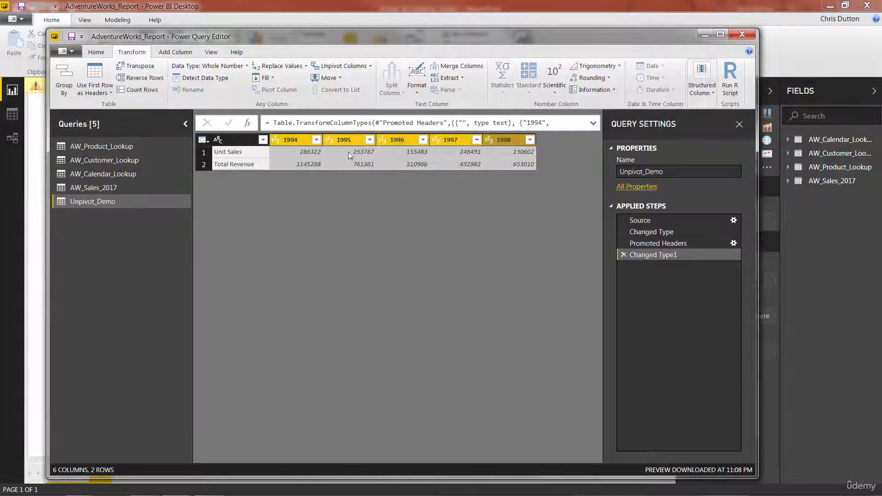
pyautogui.click(236, 140)
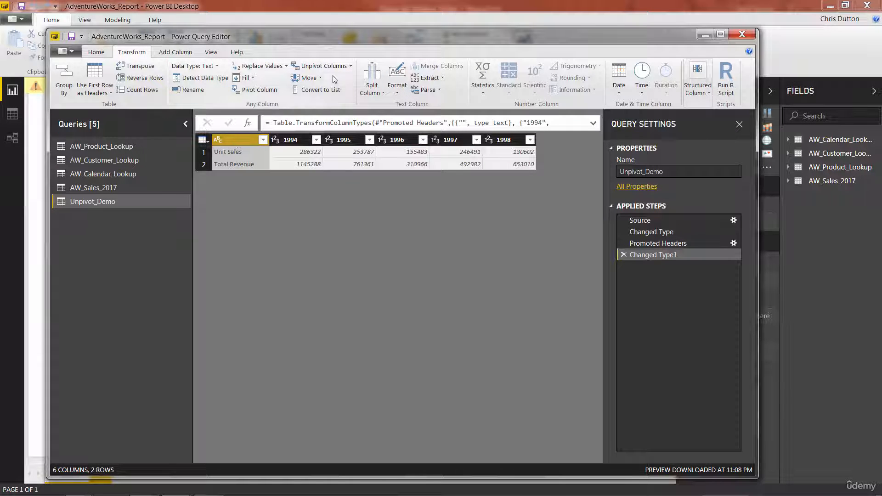
pyautogui.click(350, 66)
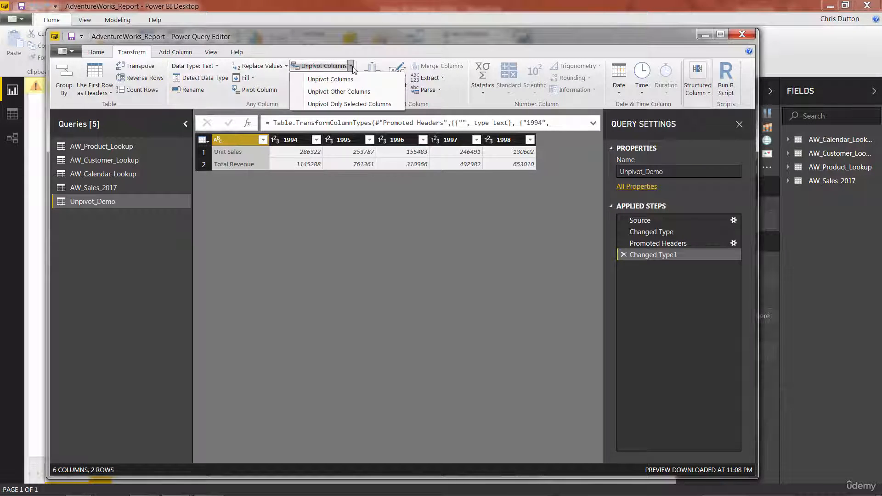
pyautogui.click(340, 92)
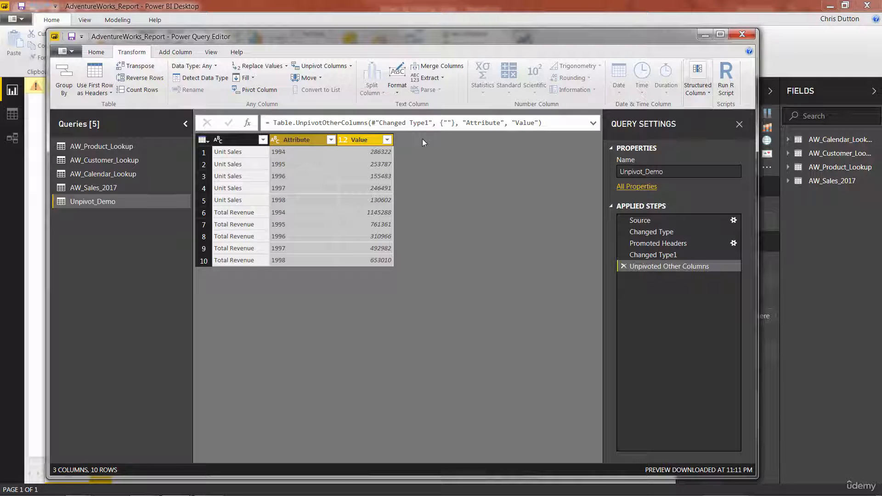
# Pivot the first column back into separate columns, using Value as the values column.
pyautogui.click(228, 140)
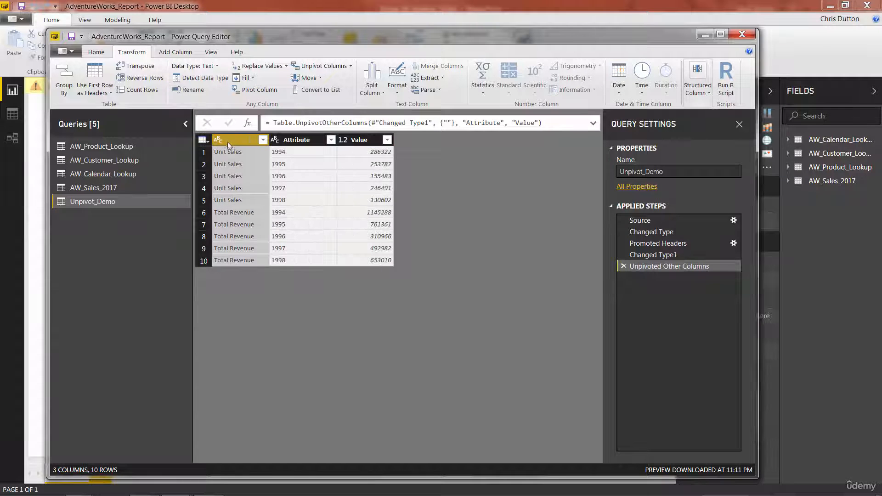
pyautogui.click(271, 92)
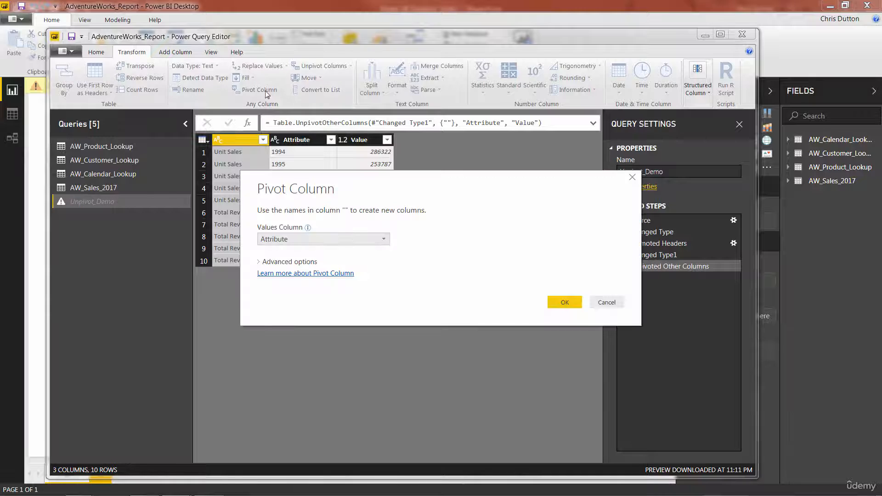
pyautogui.click(385, 238)
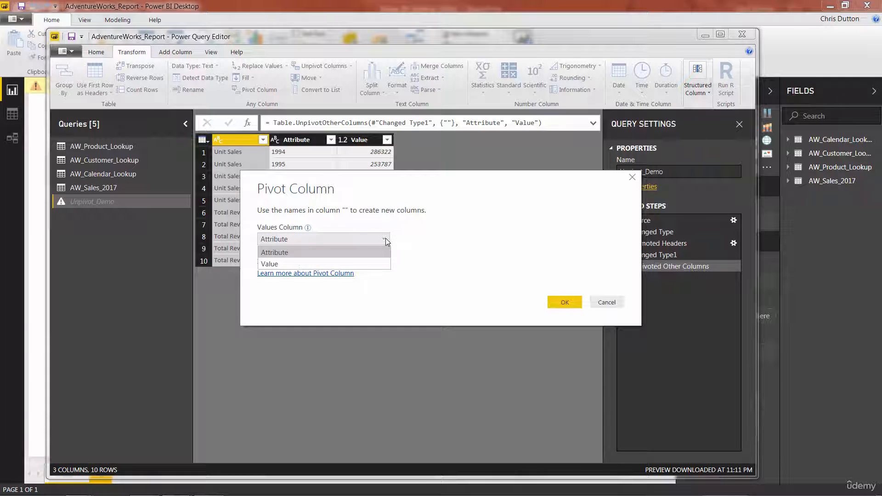
pyautogui.click(279, 265)
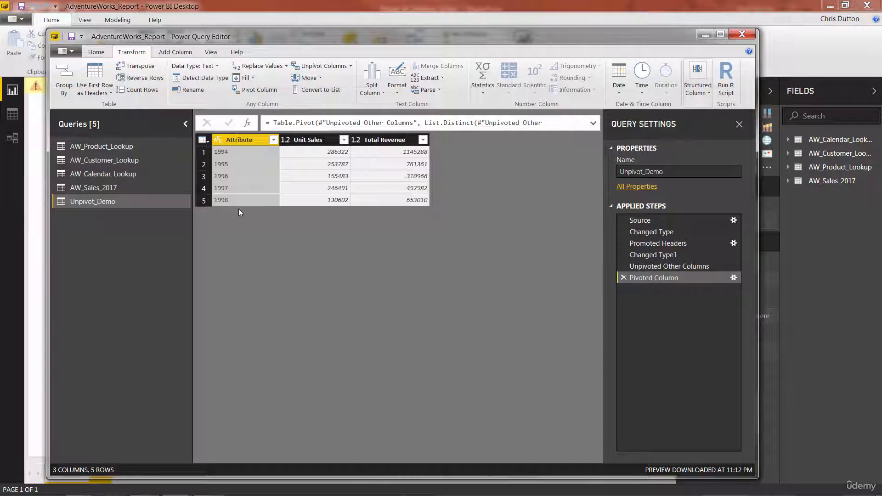
# Rename the Attribute column to Year.
pyautogui.doubleClick(222, 140)
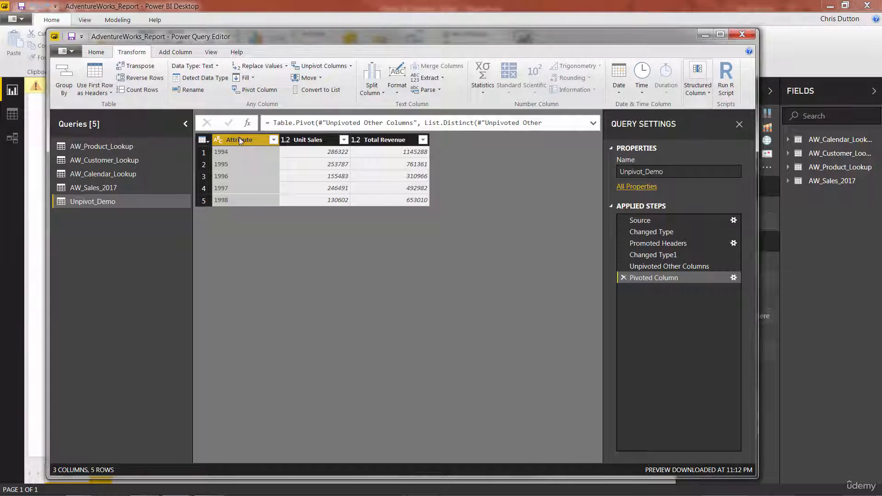
pyautogui.write('Year')
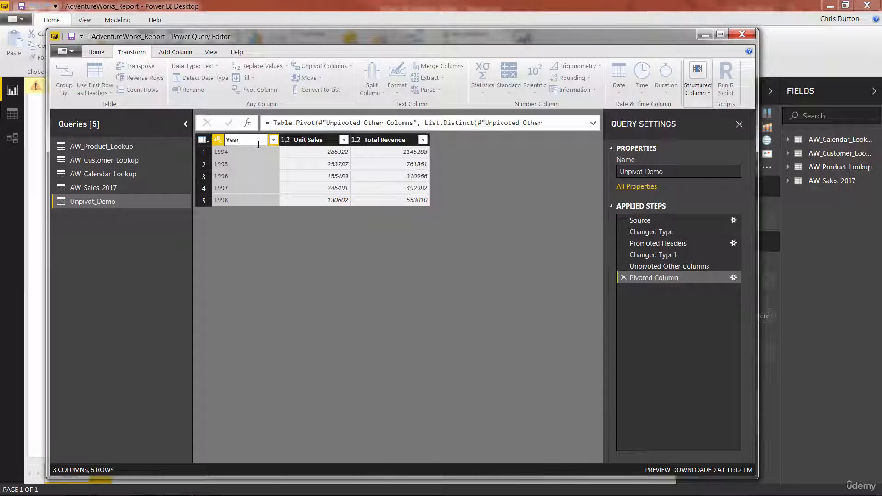
pyautogui.press('Return')
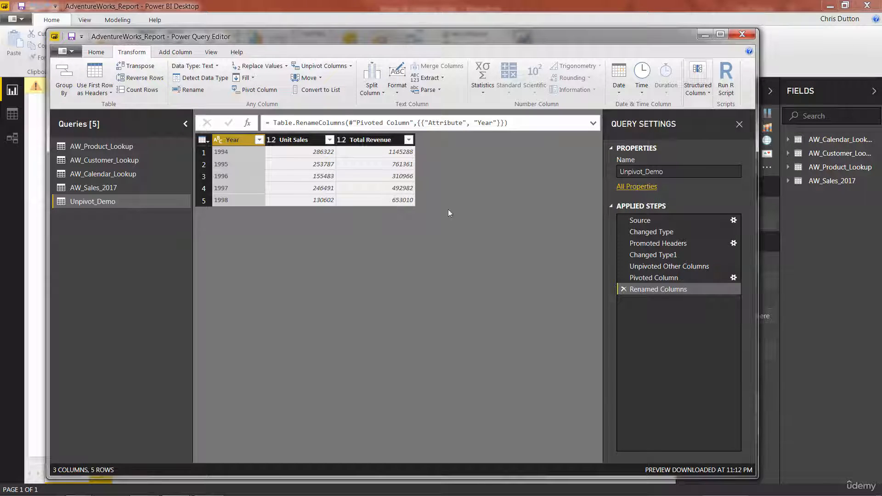
# Delete all applied steps after Source, returning the query to its original imported table.
pyautogui.click(624, 289)
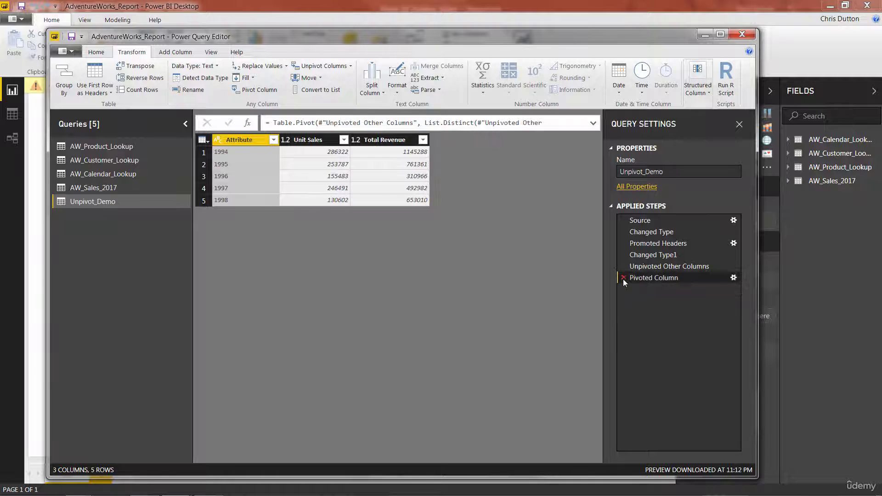
pyautogui.click(623, 278)
pyautogui.click(623, 266)
pyautogui.click(623, 255)
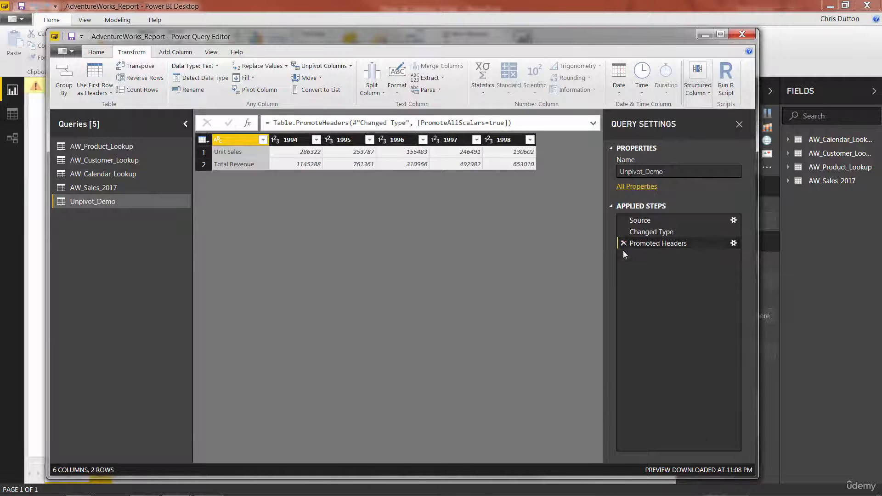
pyautogui.click(623, 244)
pyautogui.click(623, 231)
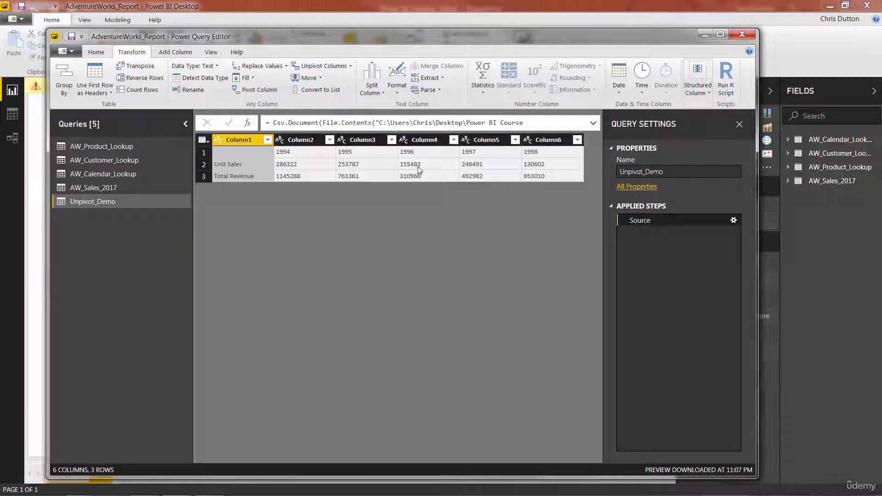
# Transpose the table and promote its first row to column headers.
pyautogui.keyDown('shift'); pyautogui.click(547, 139); pyautogui.keyUp('shift')
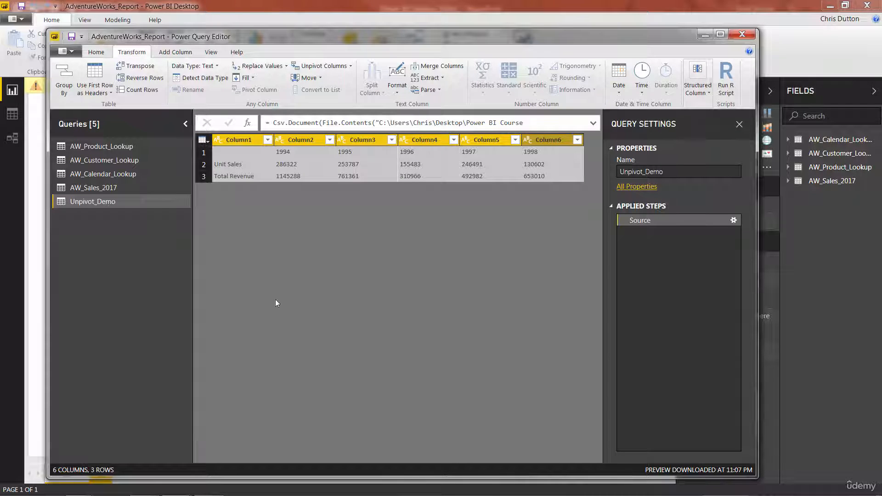
pyautogui.click(133, 69)
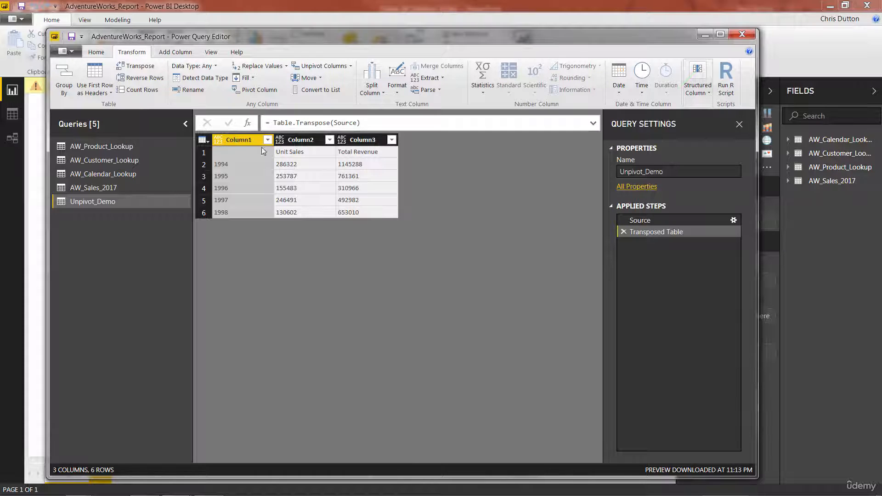
pyautogui.click(101, 75)
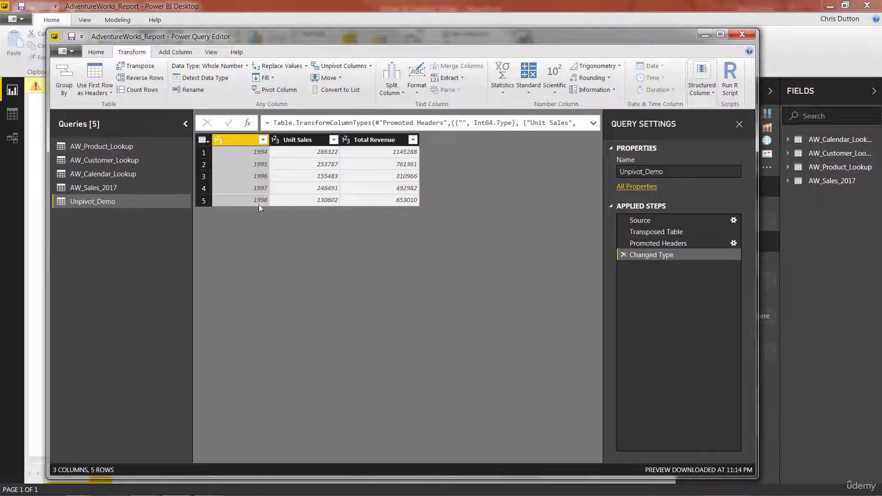
# Delete the Unpivot_Demo query and close the query editor.
pyautogui.rightClick(80, 202)
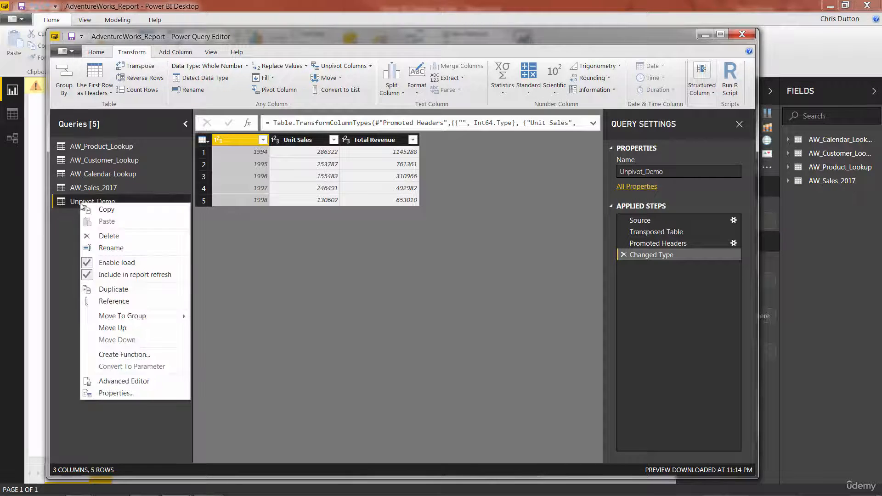
pyautogui.click(104, 237)
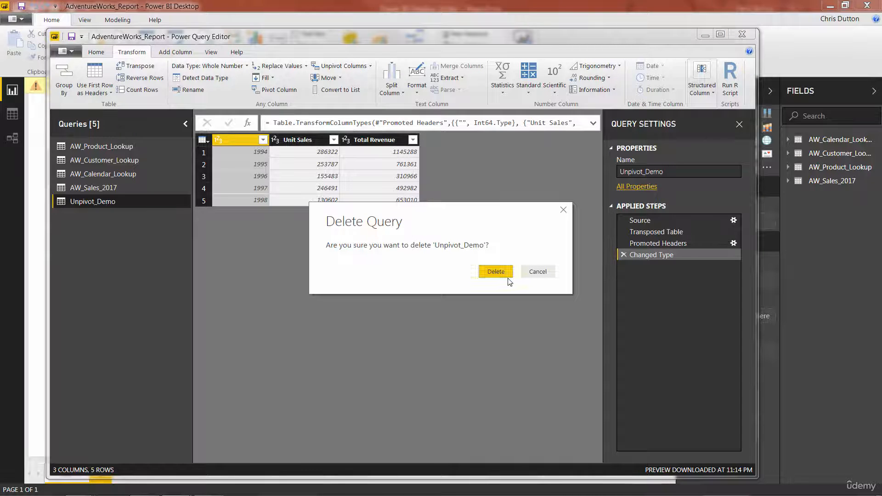
pyautogui.click(496, 272)
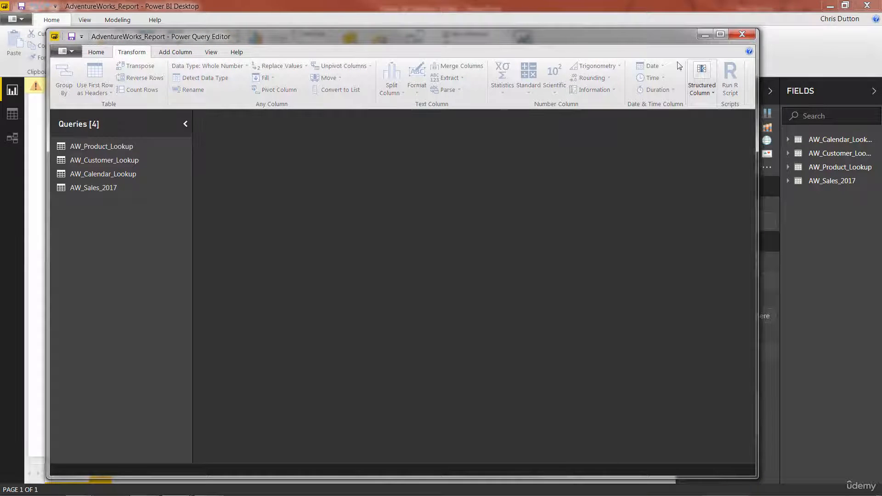
pyautogui.click(742, 34)
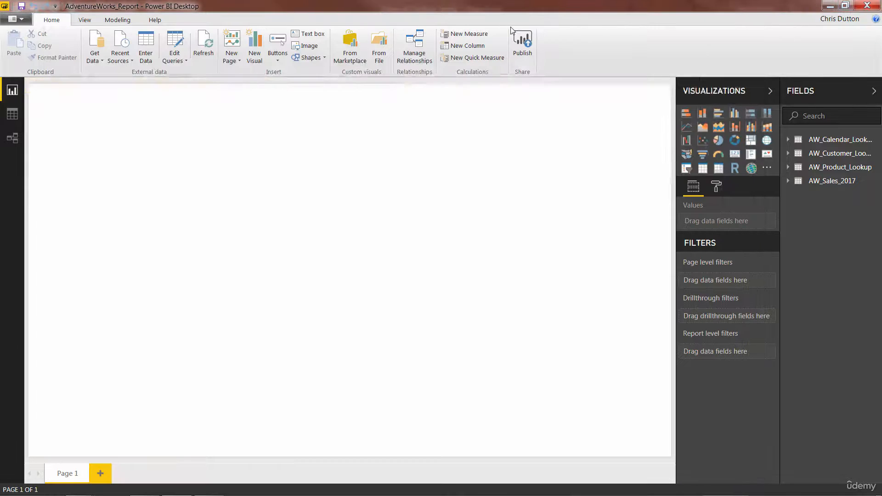